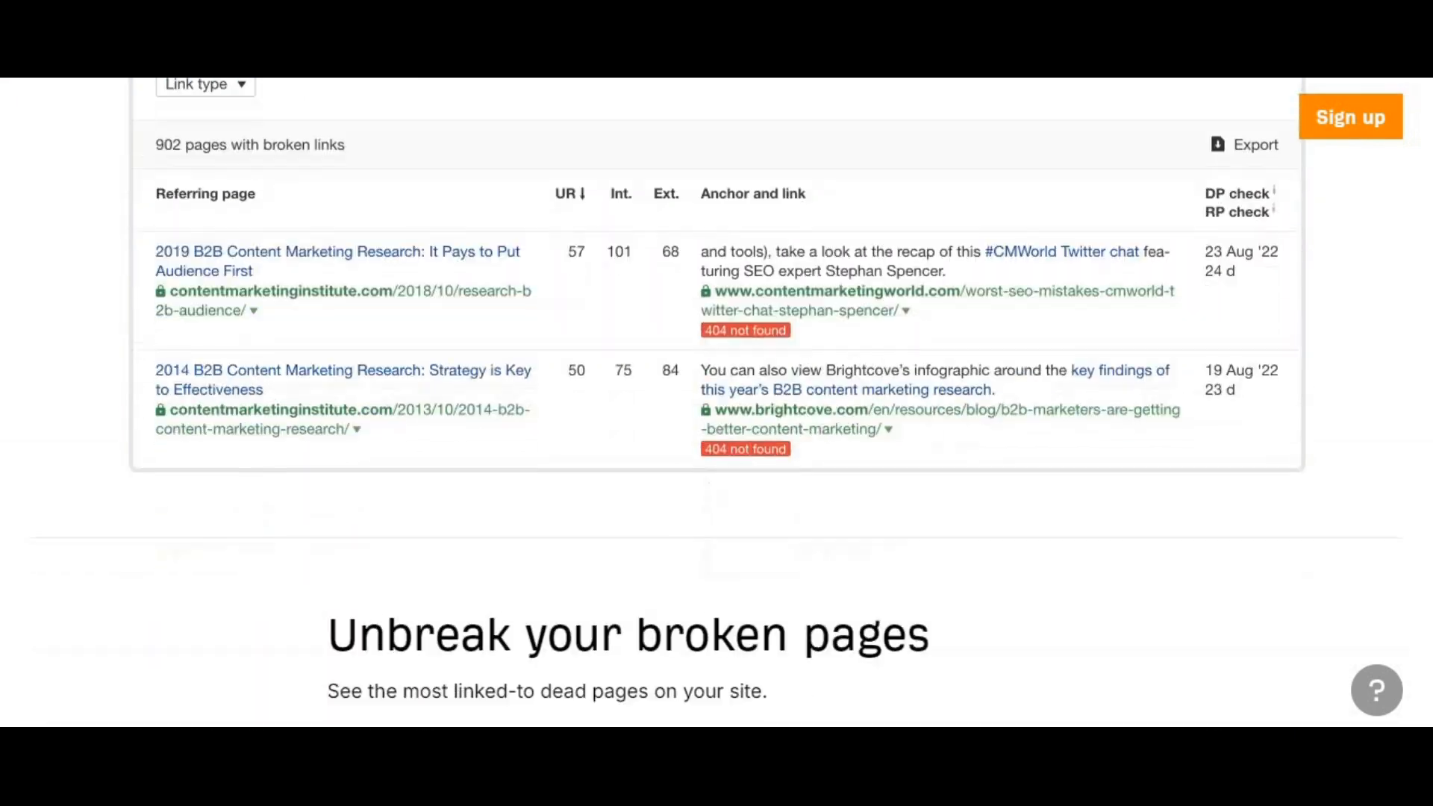
{"action": "scroll", "coordinate": [716, 403], "scroll_direction": "down", "scroll_amount": 5}
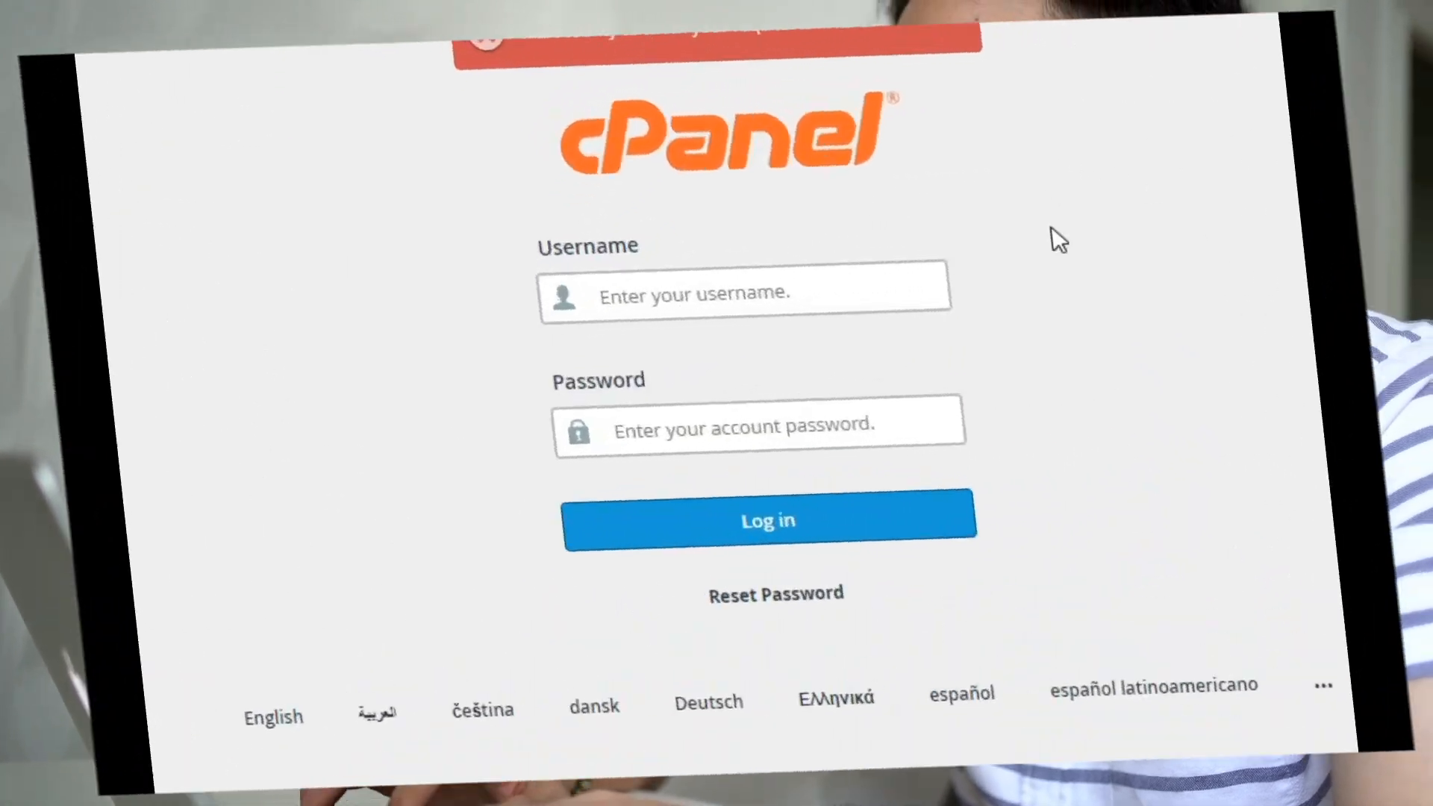
- Log in to cPanel with the account username and password
{"action": "left_click", "coordinate": [758, 282]}
{"action": "left_click", "coordinate": [818, 352]}
{"action": "left_click", "coordinate": [702, 539]}
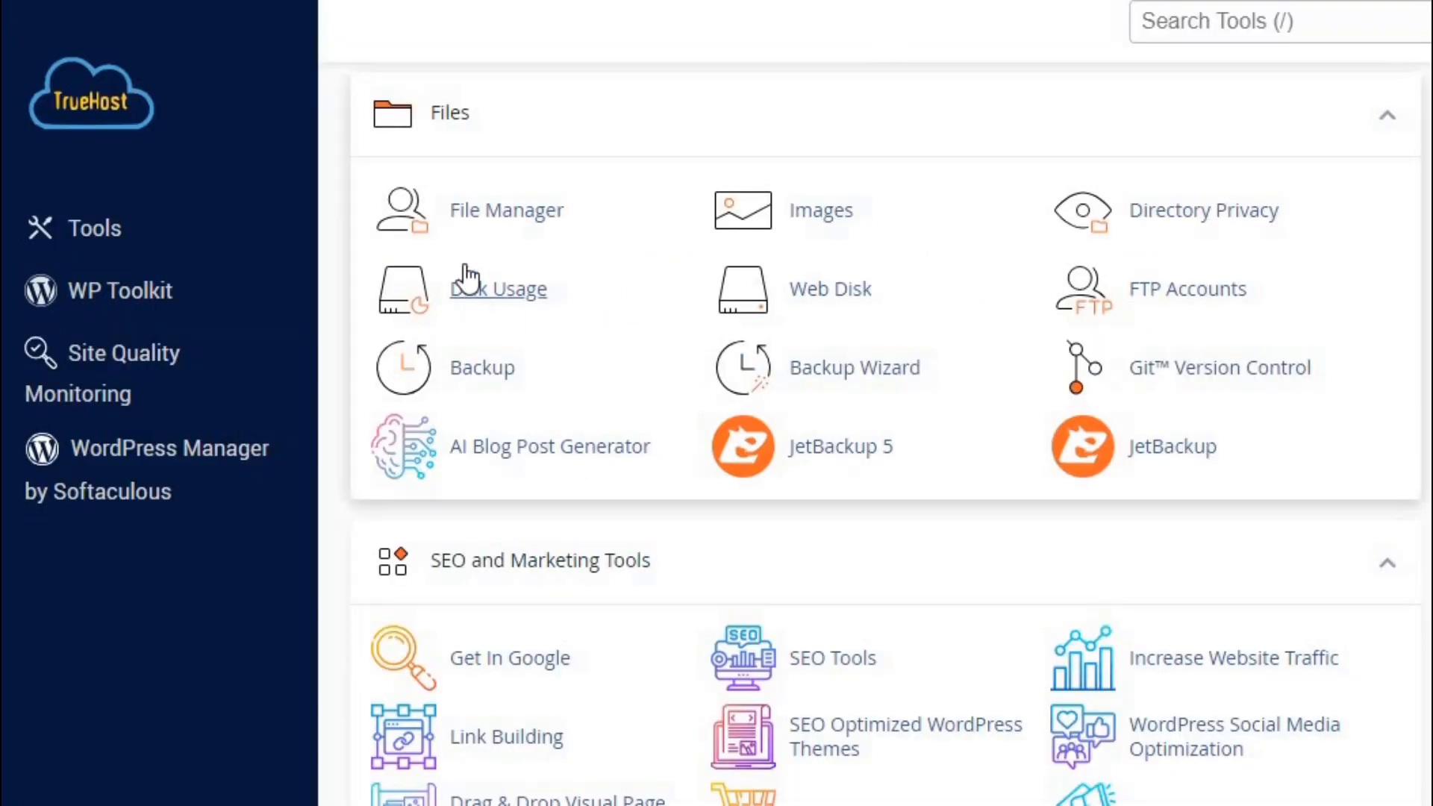
- Open File Manager and browse the files in the public_html folder
{"action": "left_click", "coordinate": [491, 216]}
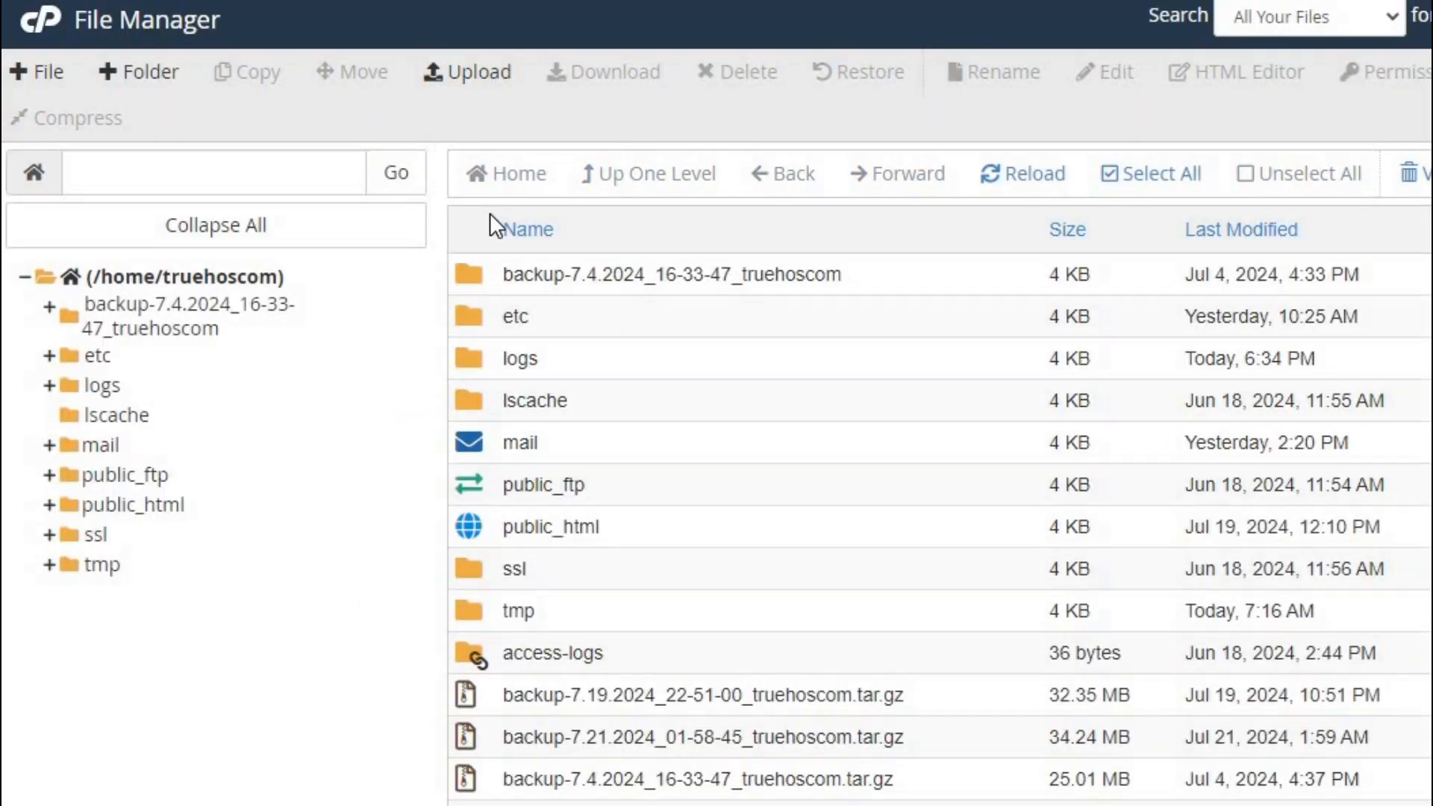
{"action": "scroll", "coordinate": [551, 433], "scroll_direction": "down", "scroll_amount": 1}
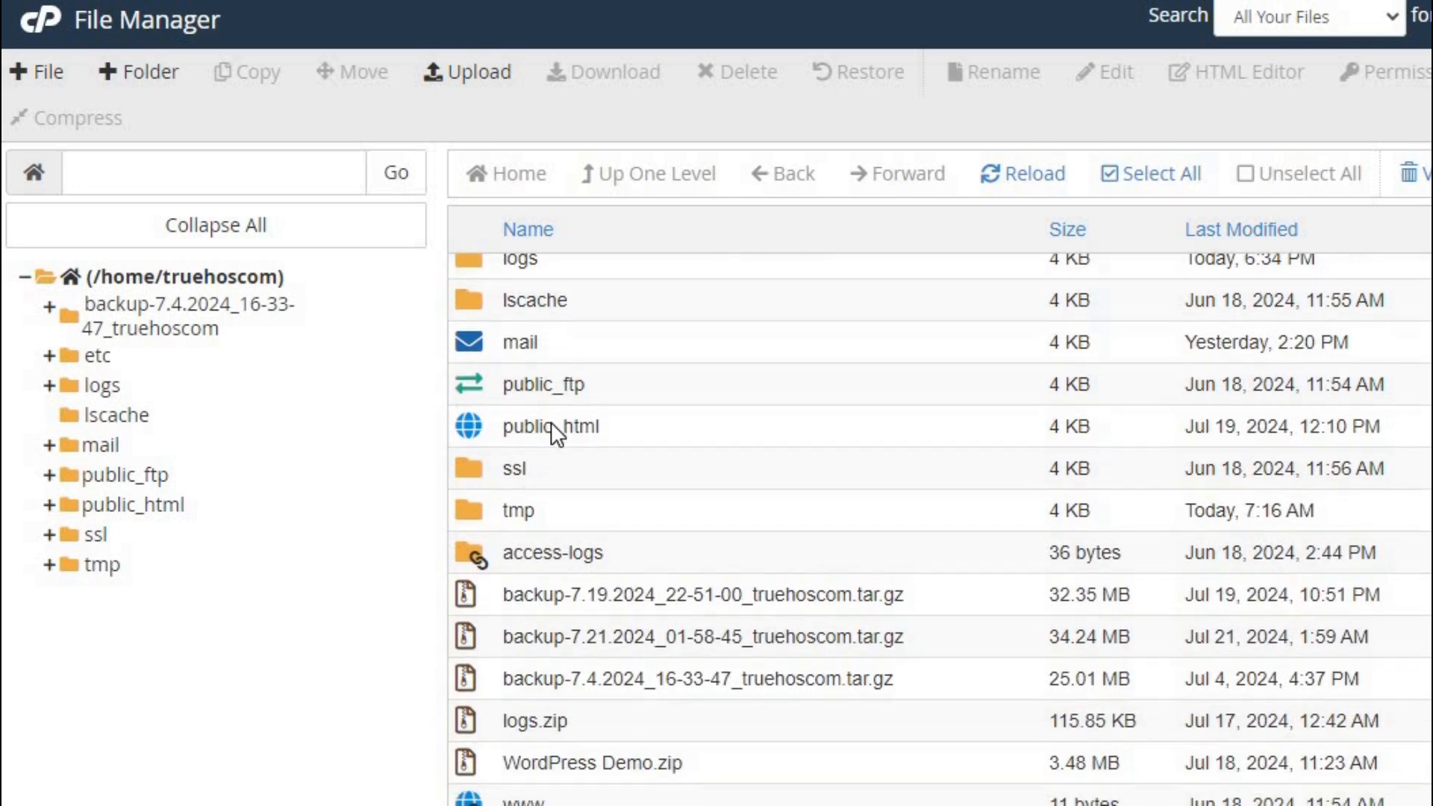
{"action": "double_click", "coordinate": [473, 423]}
{"action": "scroll", "coordinate": [589, 531], "scroll_direction": "down", "scroll_amount": 1}
{"action": "scroll", "coordinate": [589, 531], "scroll_direction": "down", "scroll_amount": 5}
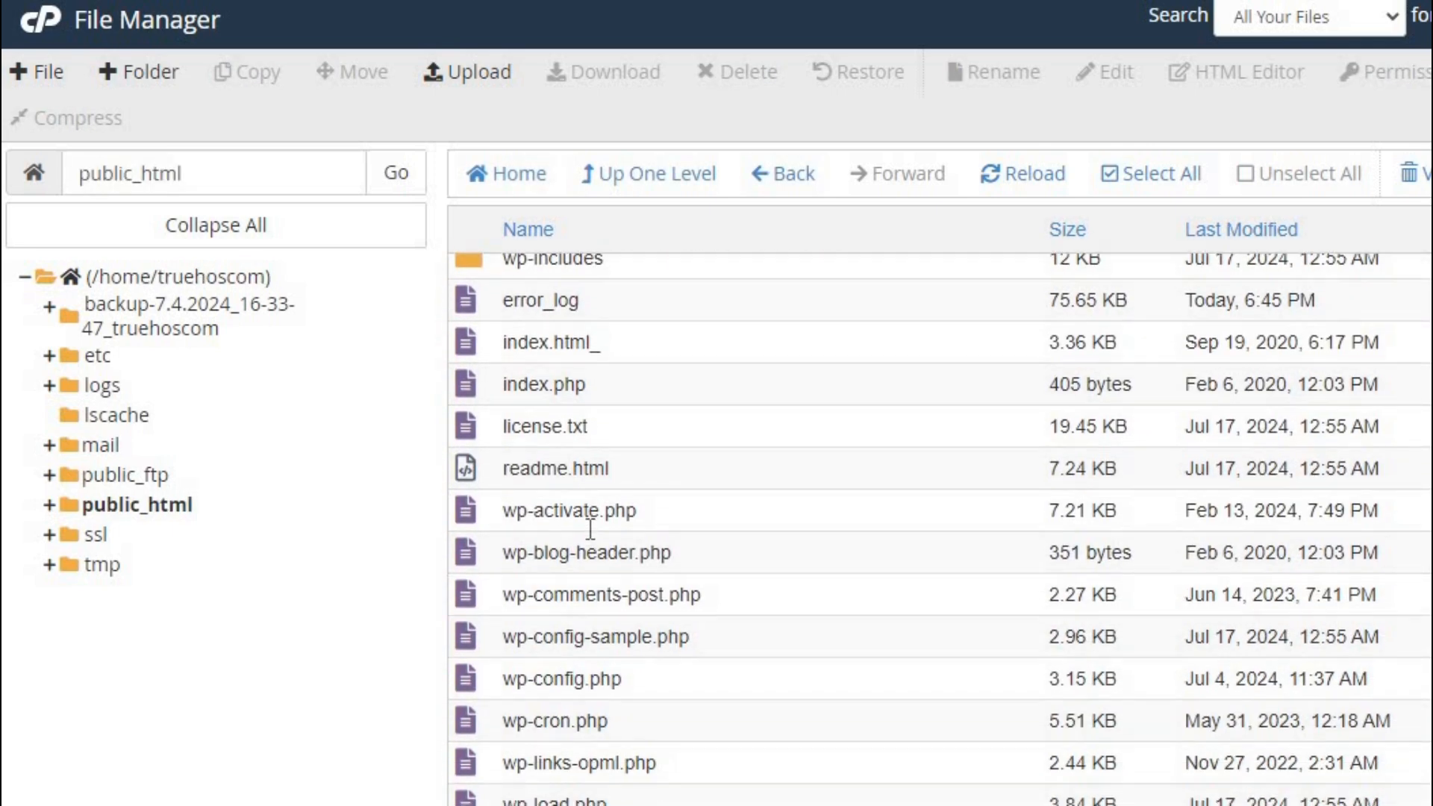
{"action": "scroll", "coordinate": [589, 526], "scroll_direction": "up", "scroll_amount": 4}
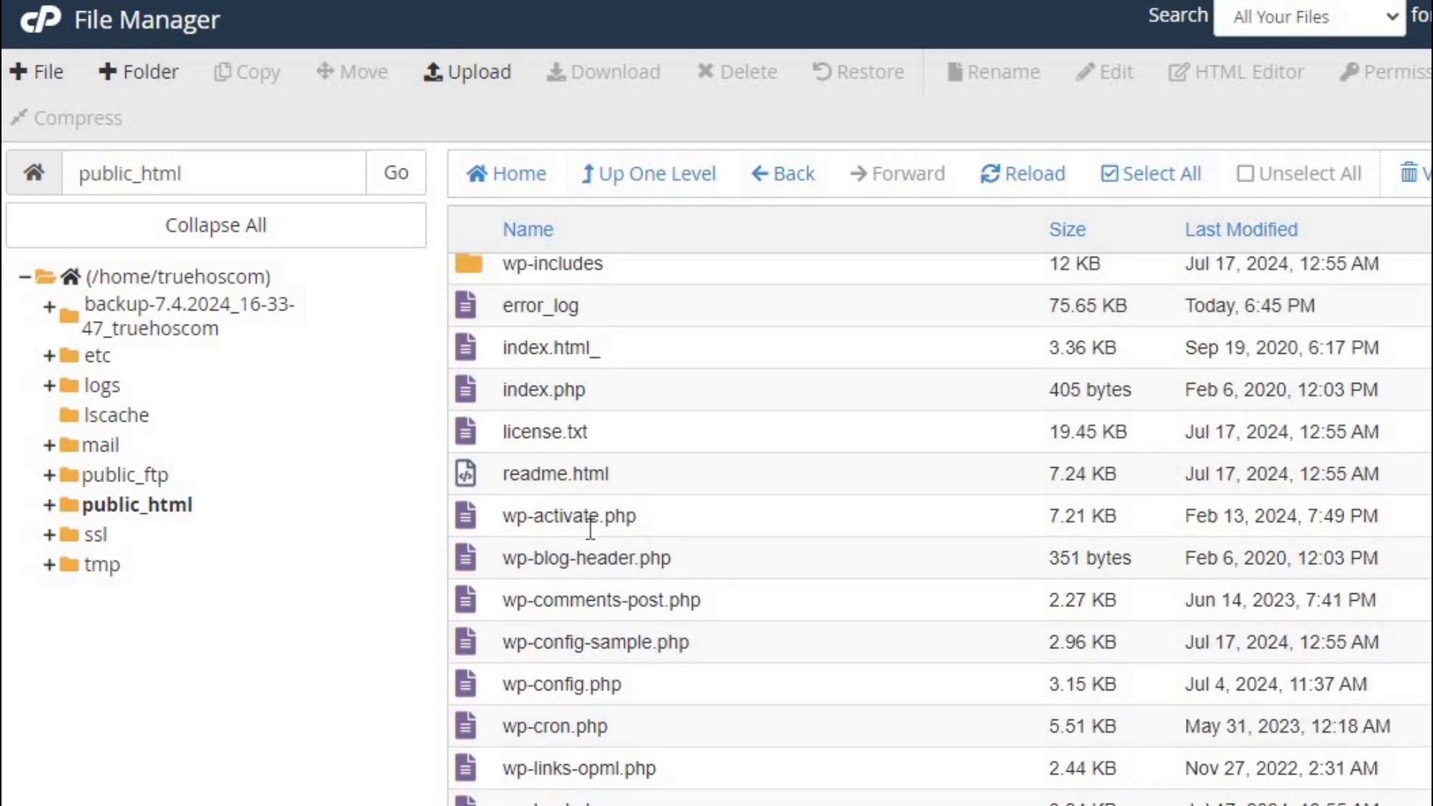
- View the source code of index.html_ read-only through to its end, and return to the file list
{"action": "right_click", "coordinate": [547, 438]}
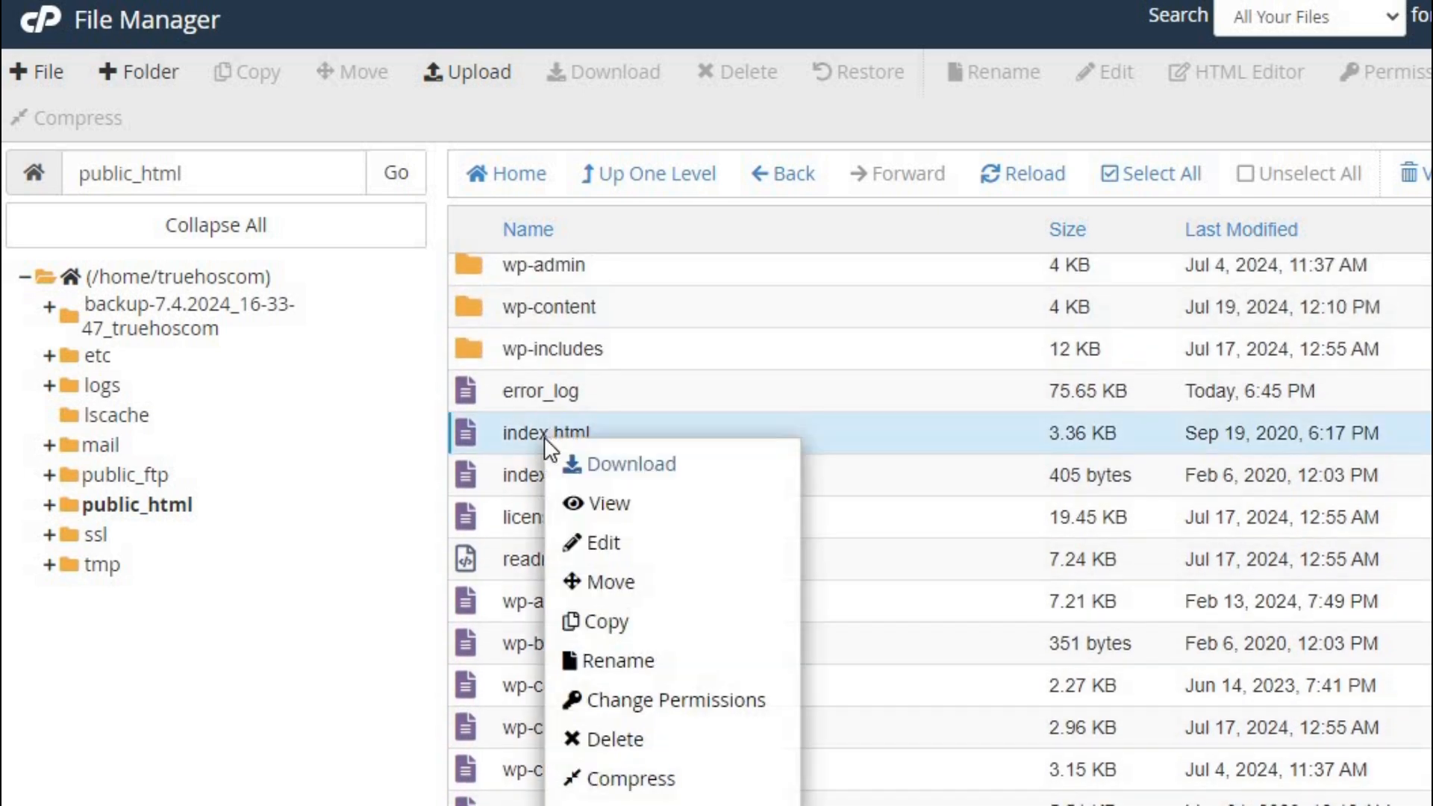
{"action": "left_click", "coordinate": [608, 502]}
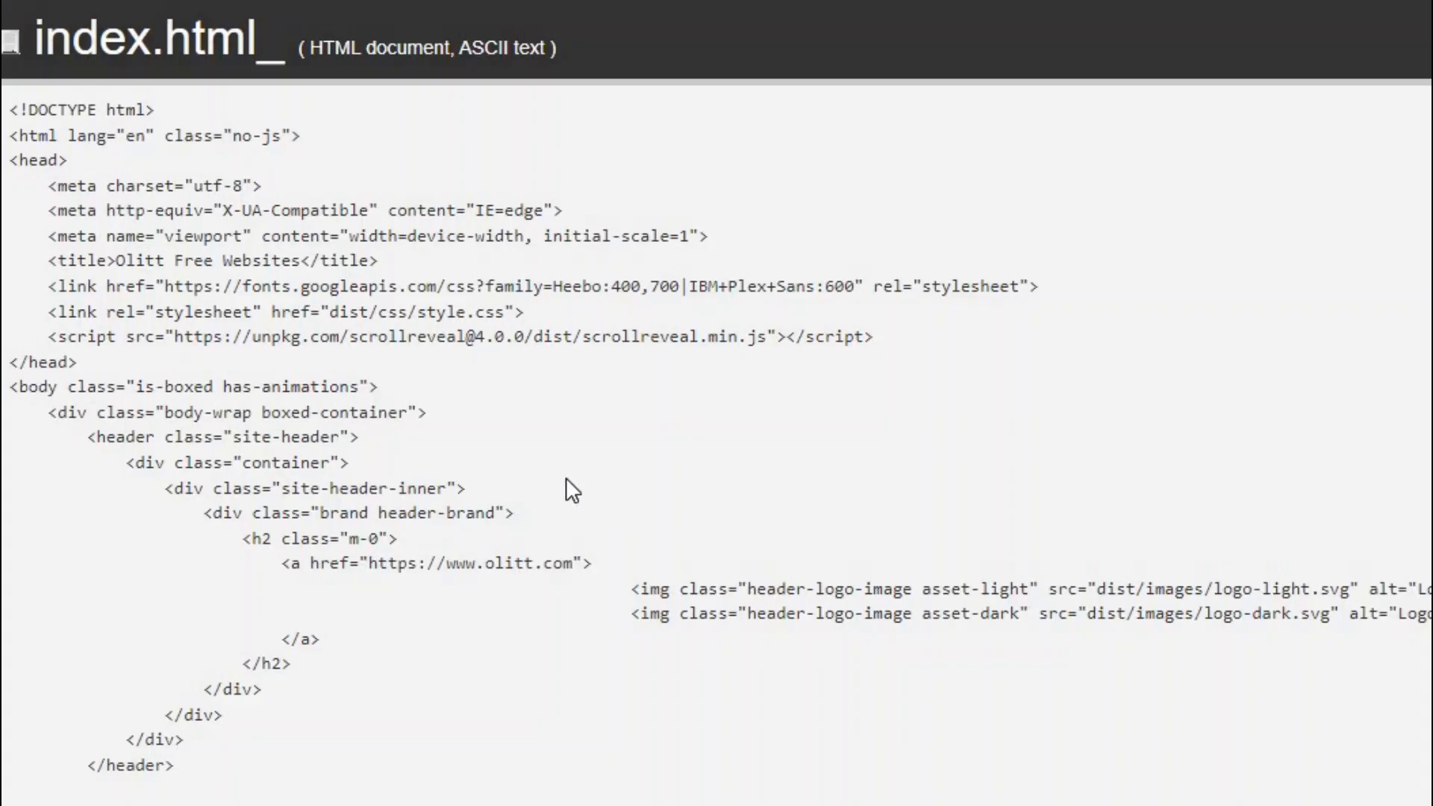
{"action": "scroll", "coordinate": [565, 481], "scroll_direction": "down", "scroll_amount": 10}
{"action": "scroll", "coordinate": [565, 477], "scroll_direction": "down", "scroll_amount": 6}
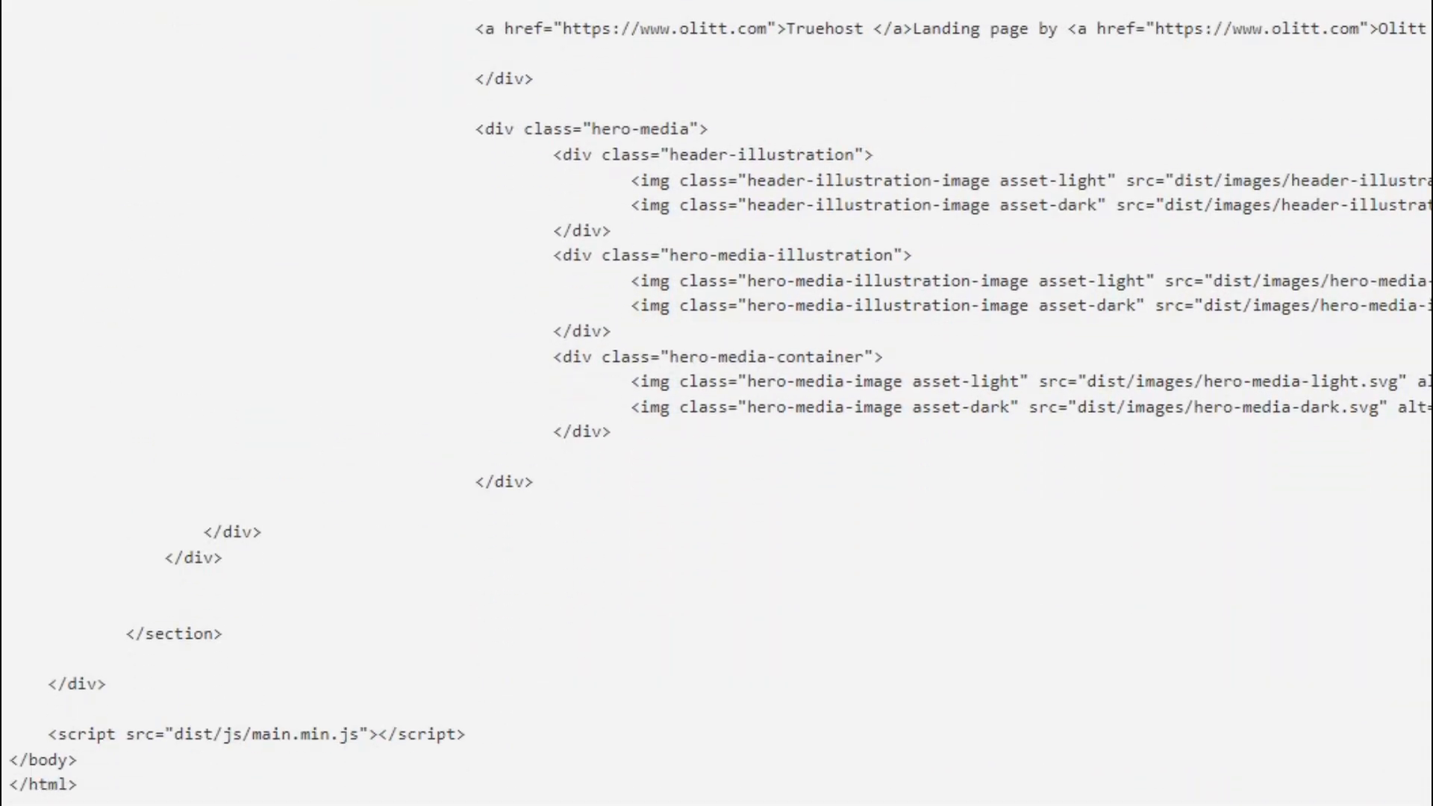
{"action": "left_click", "coordinate": [784, 2]}
- Open index.html_ in the code editor and examine its links and image paths
{"action": "right_click", "coordinate": [665, 426]}
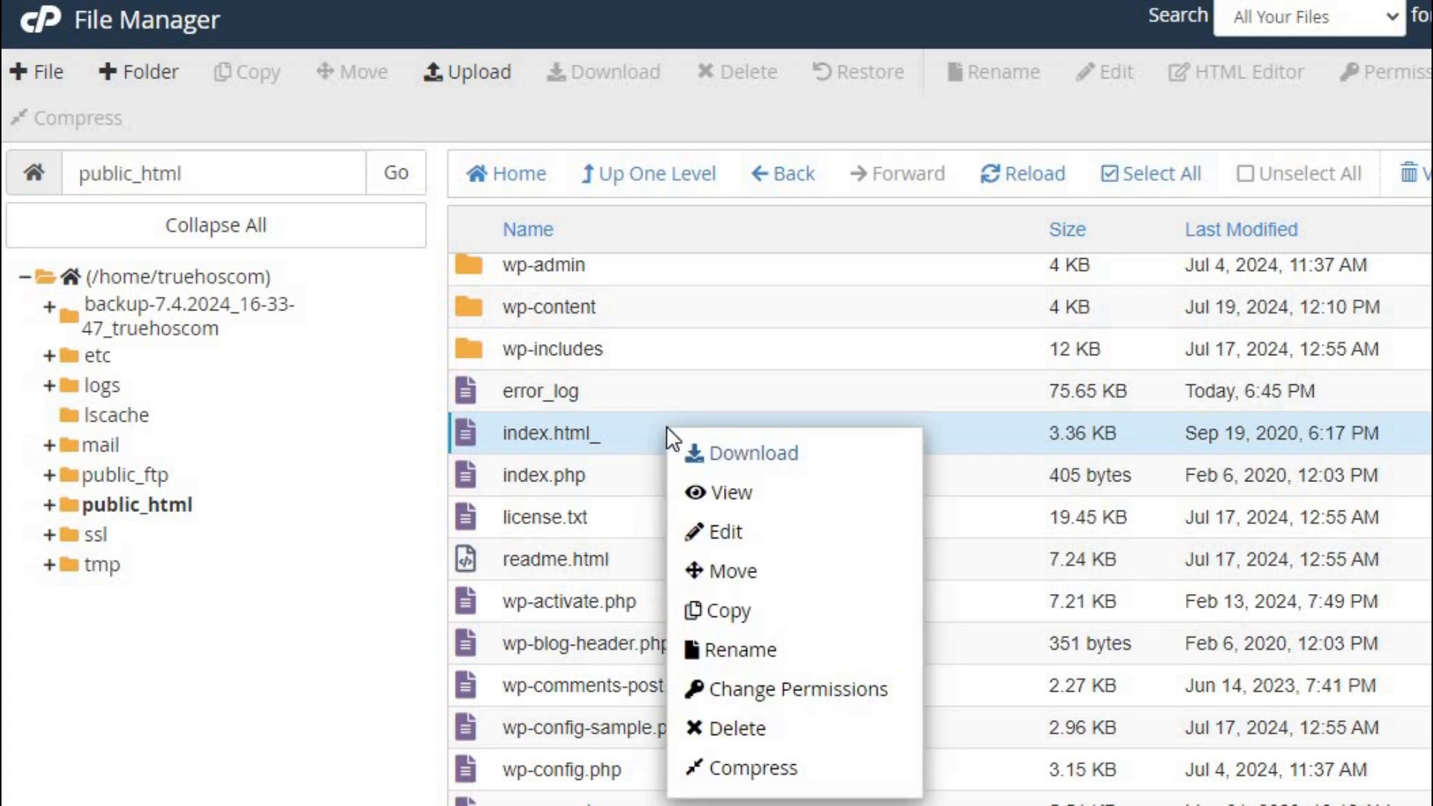
{"action": "left_click", "coordinate": [727, 532]}
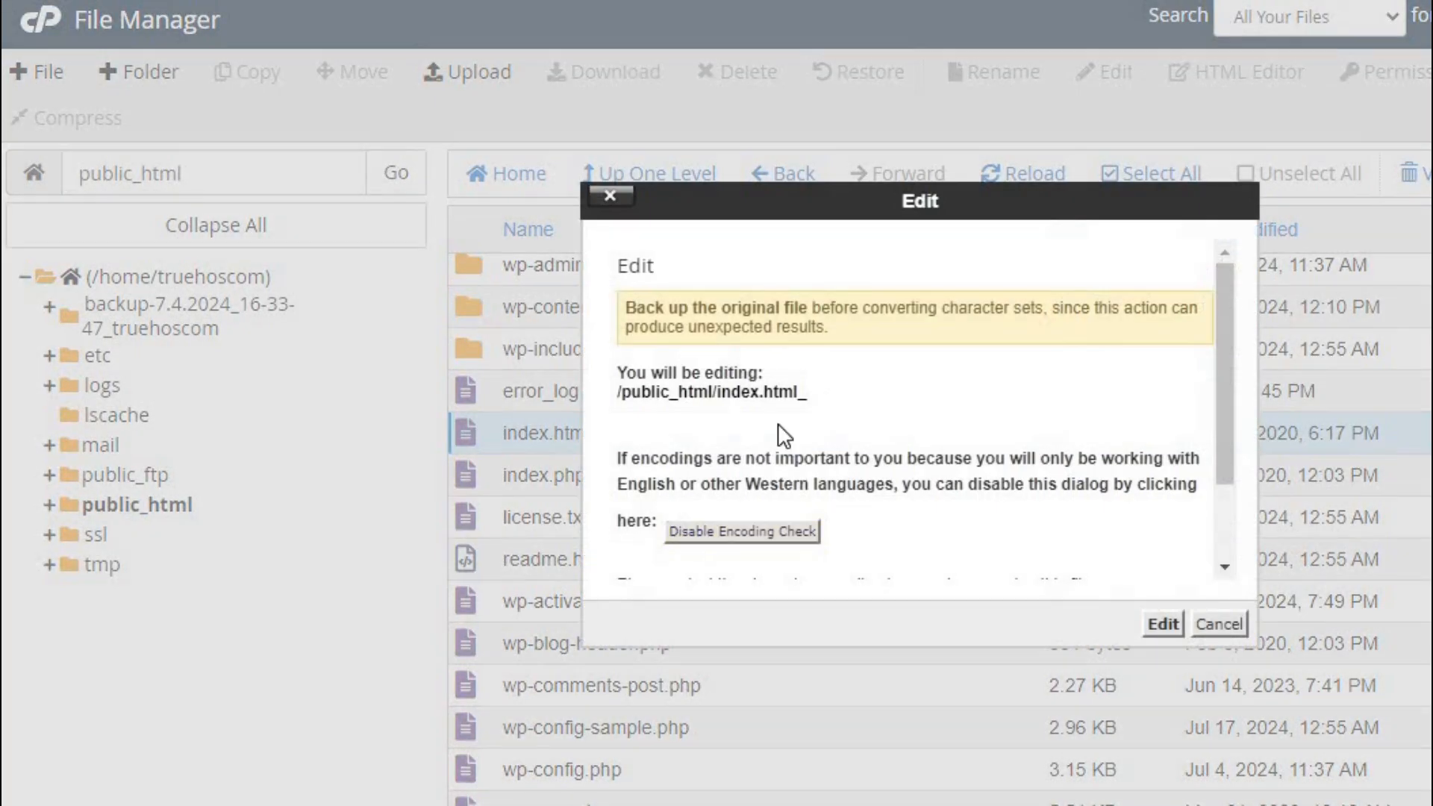
{"action": "left_click", "coordinate": [1160, 624]}
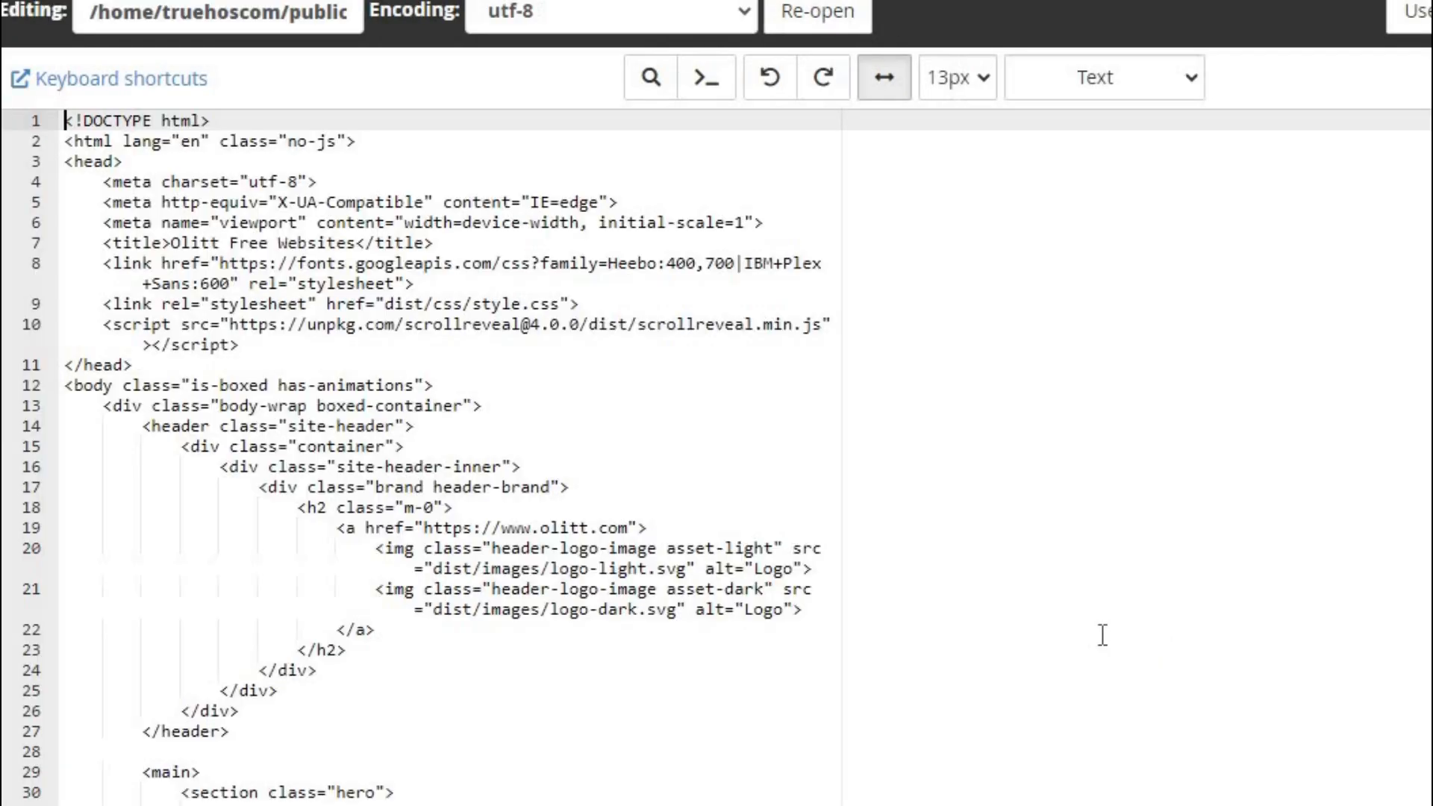
{"action": "scroll", "coordinate": [881, 630], "scroll_direction": "down", "scroll_amount": 5}
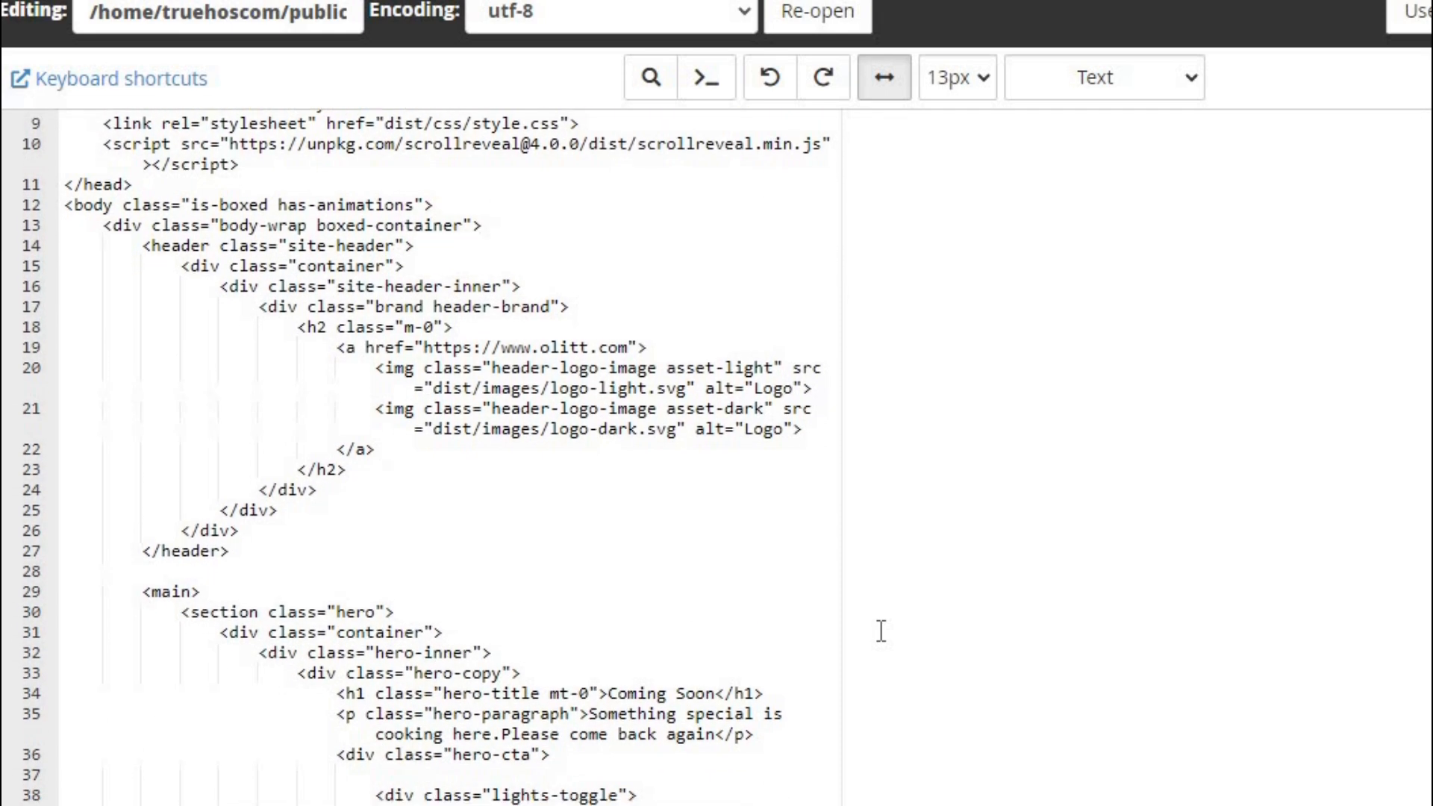
{"action": "scroll", "coordinate": [880, 631], "scroll_direction": "down", "scroll_amount": 8}
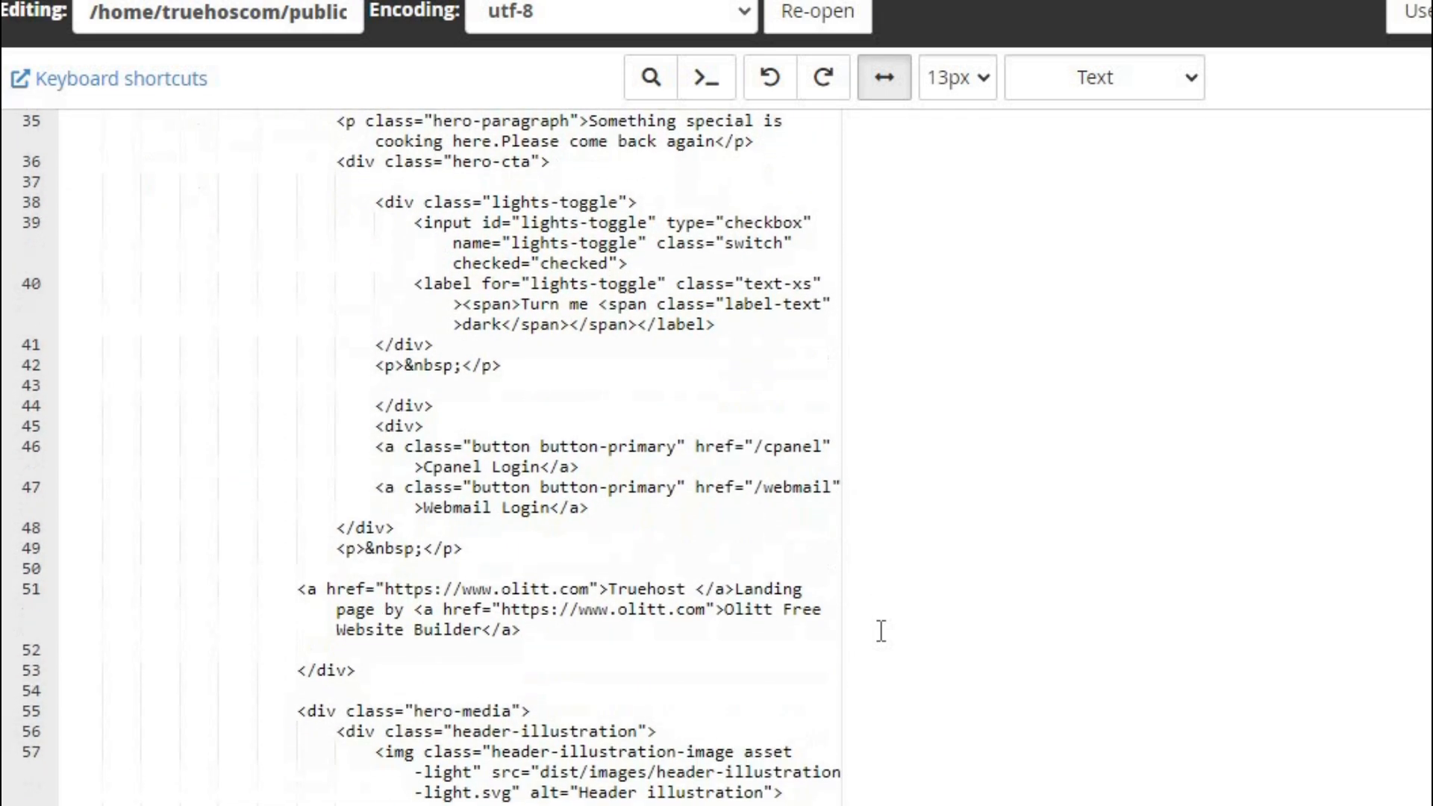
{"action": "scroll", "coordinate": [880, 630], "scroll_direction": "down", "scroll_amount": 6}
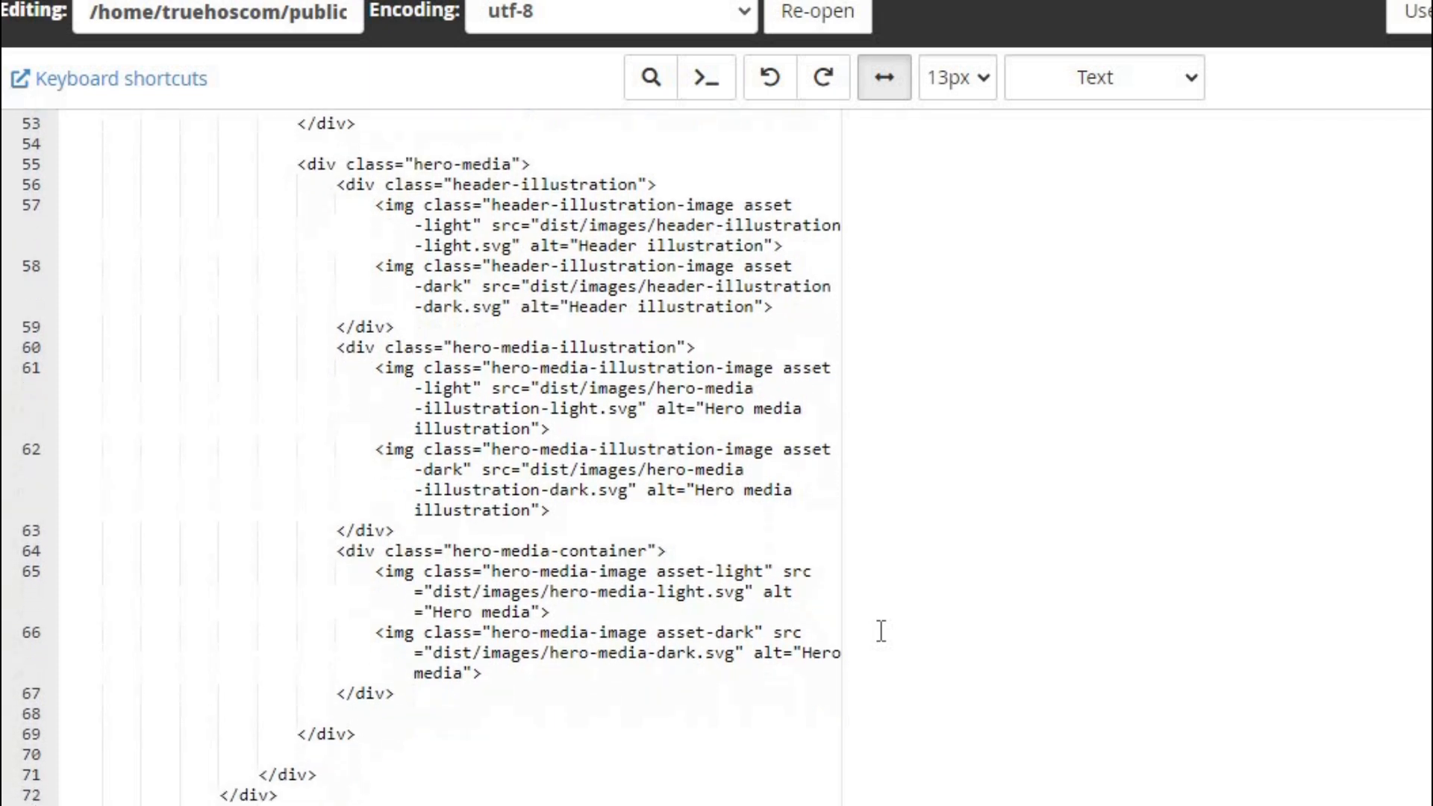
{"action": "scroll", "coordinate": [880, 630], "scroll_direction": "down", "scroll_amount": 2}
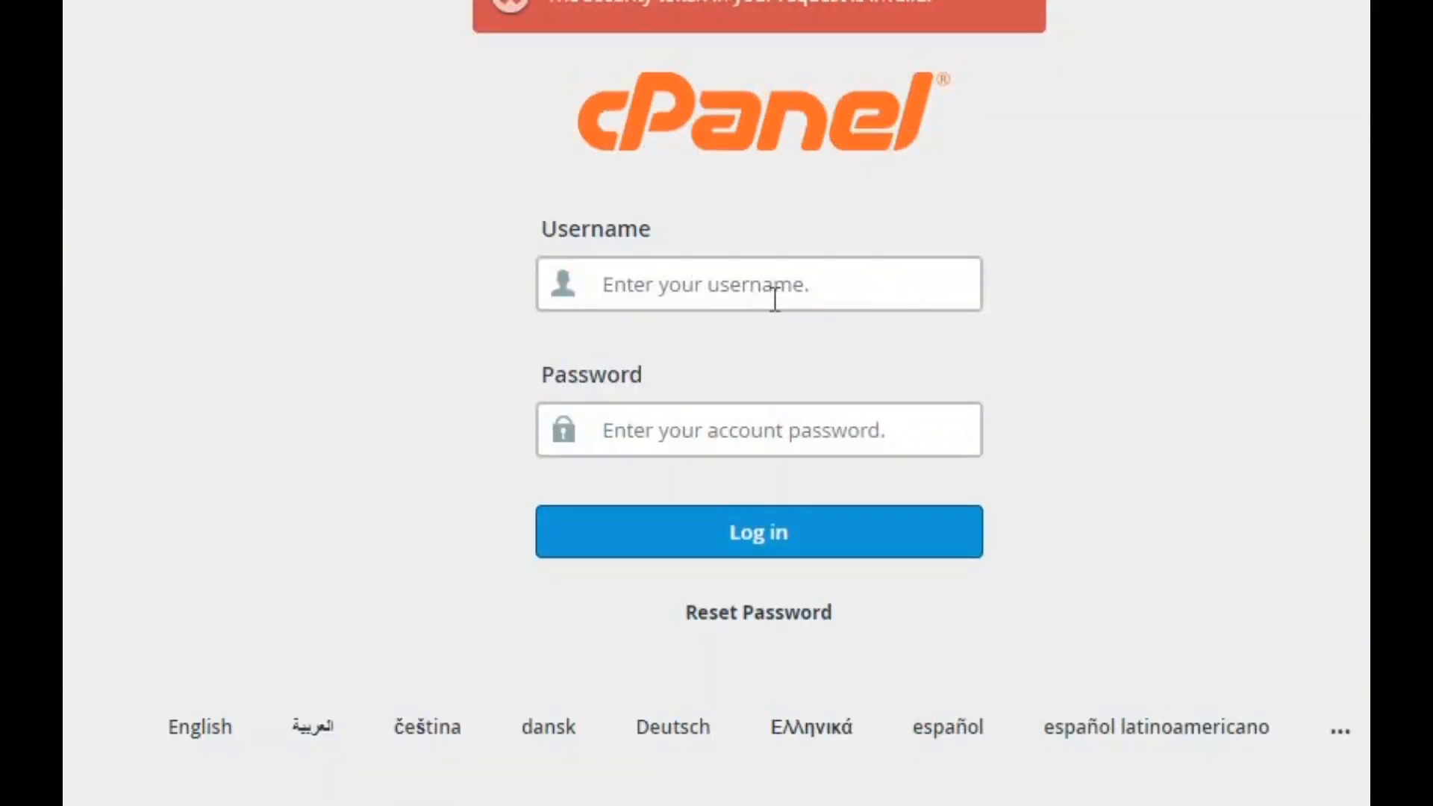
- Log in to cPanel again using the account's username and password
{"action": "left_click", "coordinate": [774, 294]}
{"action": "left_click", "coordinate": [750, 437]}
{"action": "left_click", "coordinate": [758, 531]}
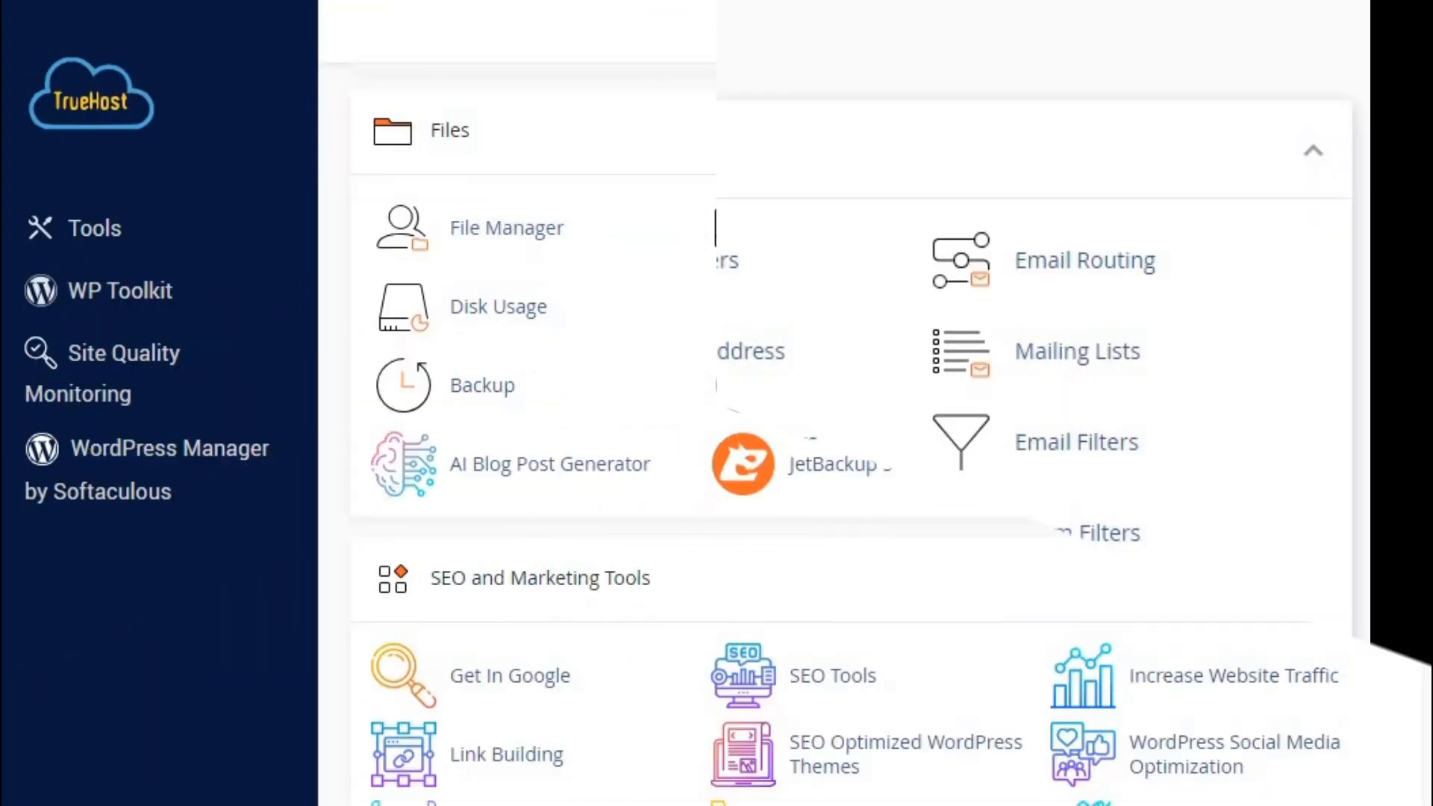
- Open the Redirects tool in the Domains section and bring up the Add Redirect form
{"action": "scroll", "coordinate": [880, 402], "scroll_direction": "down", "scroll_amount": 10}
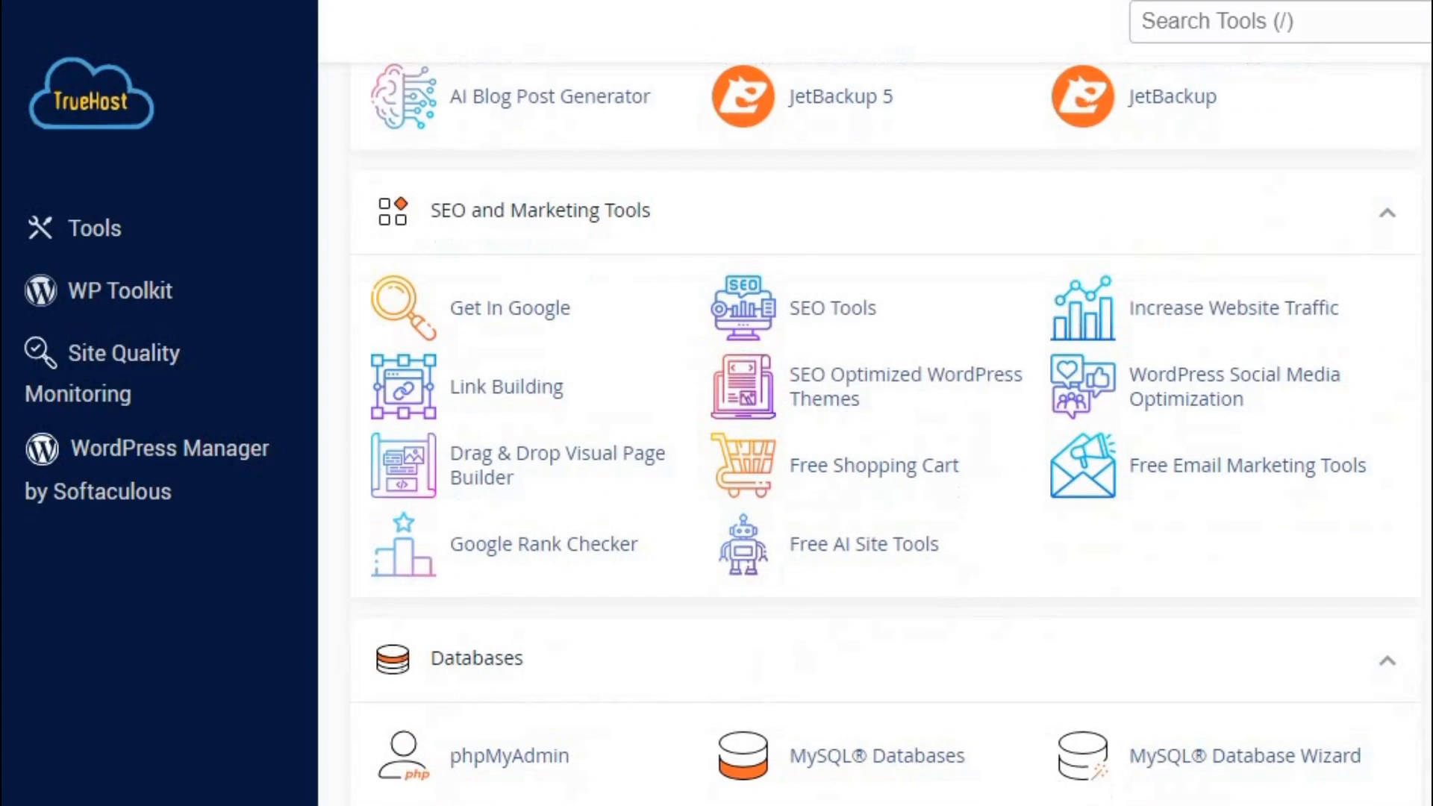
{"action": "scroll", "coordinate": [880, 403], "scroll_direction": "down", "scroll_amount": 5}
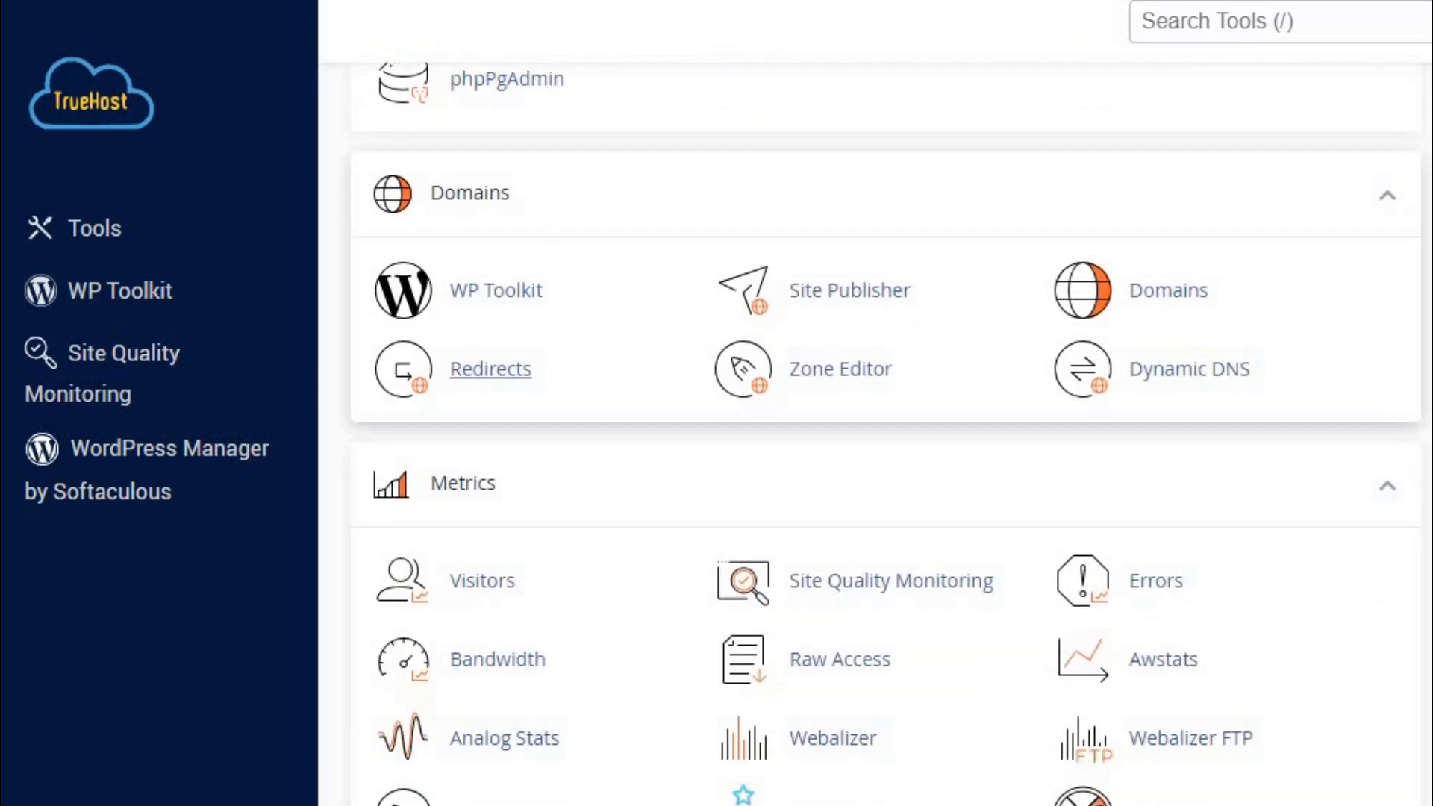
{"action": "left_click", "coordinate": [490, 368]}
{"action": "scroll", "coordinate": [618, 370], "scroll_direction": "down", "scroll_amount": 3}
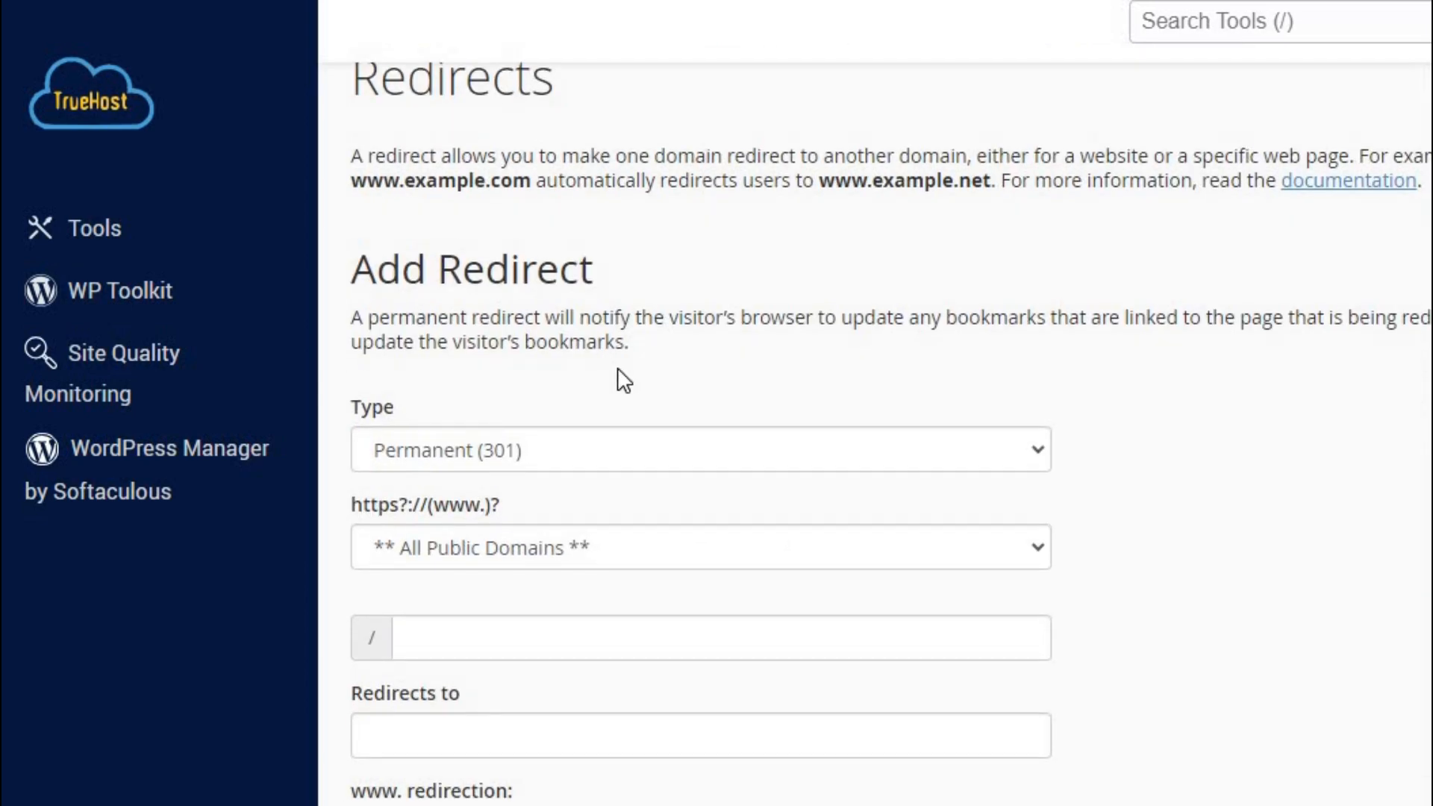
{"action": "scroll", "coordinate": [616, 367], "scroll_direction": "down", "scroll_amount": 1}
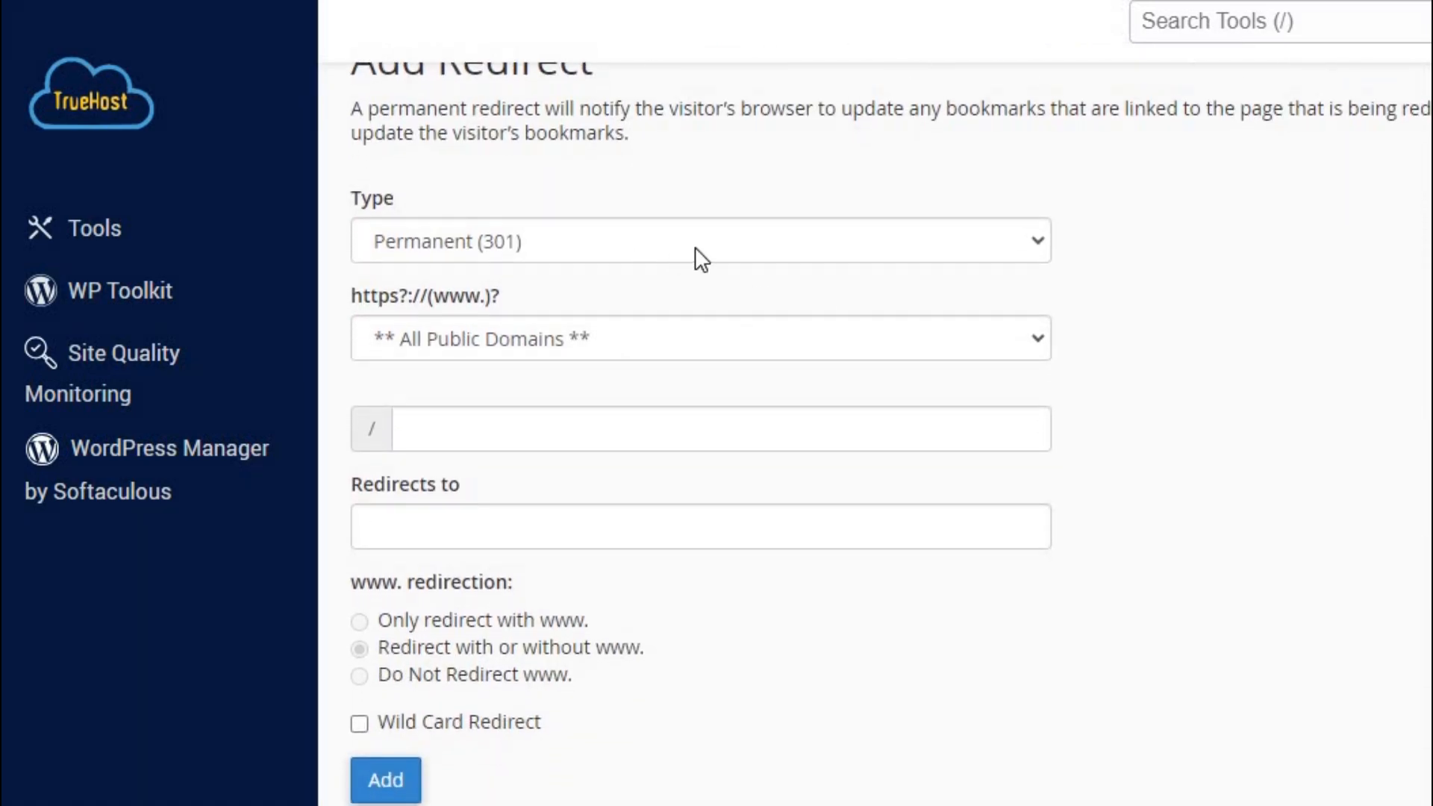
- Switch the redirect type to Temporary (302) and back to Permanent (301)
{"action": "left_click", "coordinate": [1037, 238]}
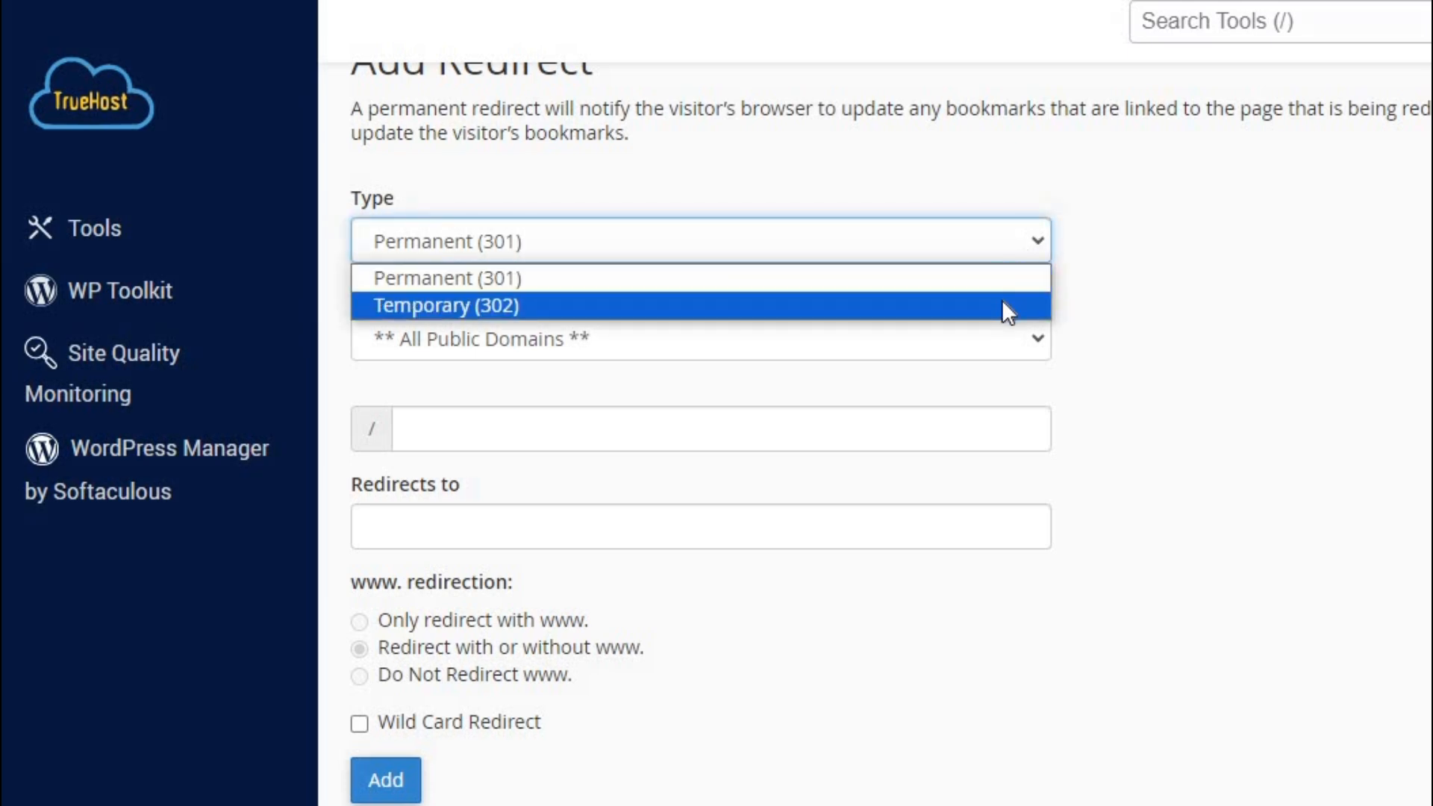
{"action": "left_click", "coordinate": [1001, 304]}
{"action": "left_click", "coordinate": [1035, 243]}
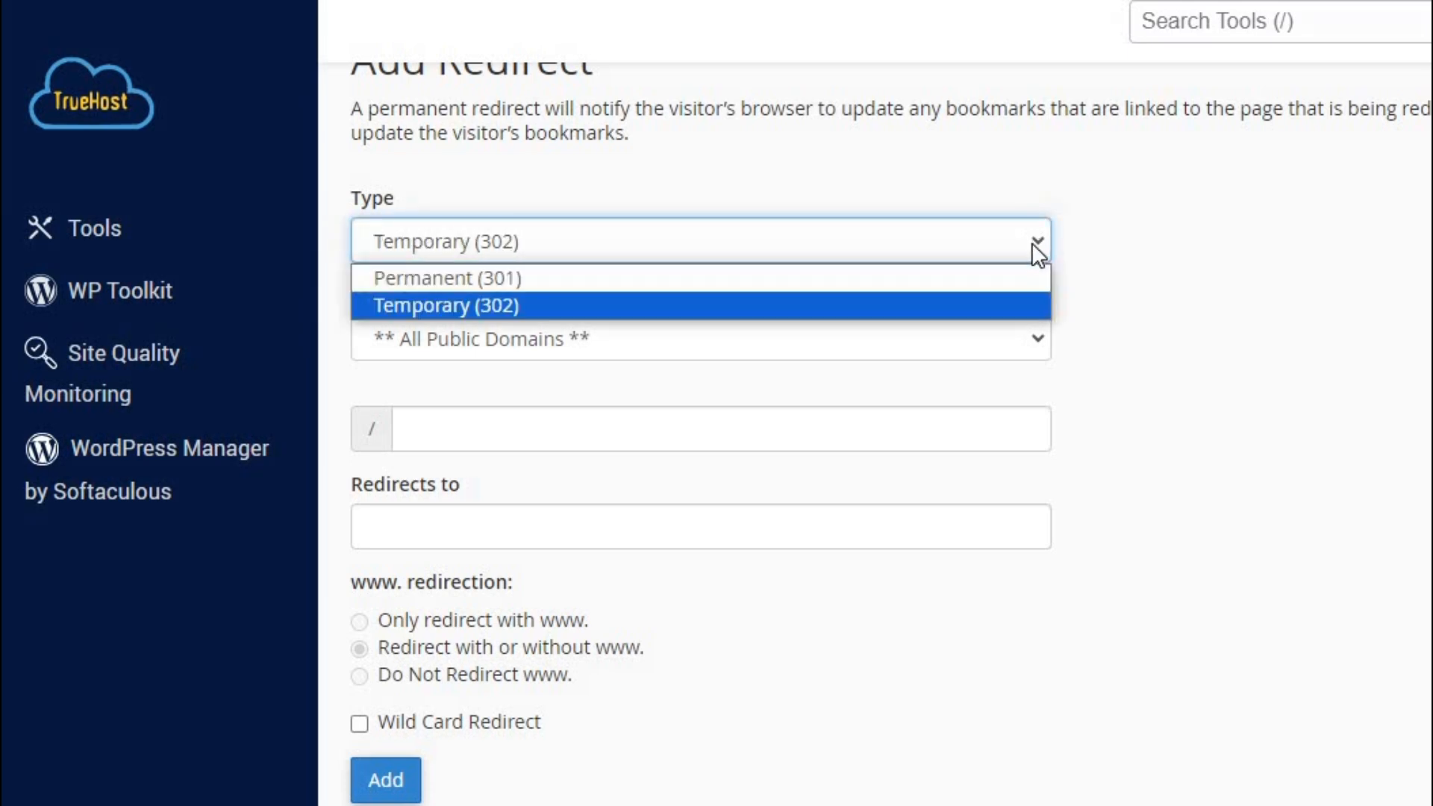
{"action": "left_click", "coordinate": [991, 271]}
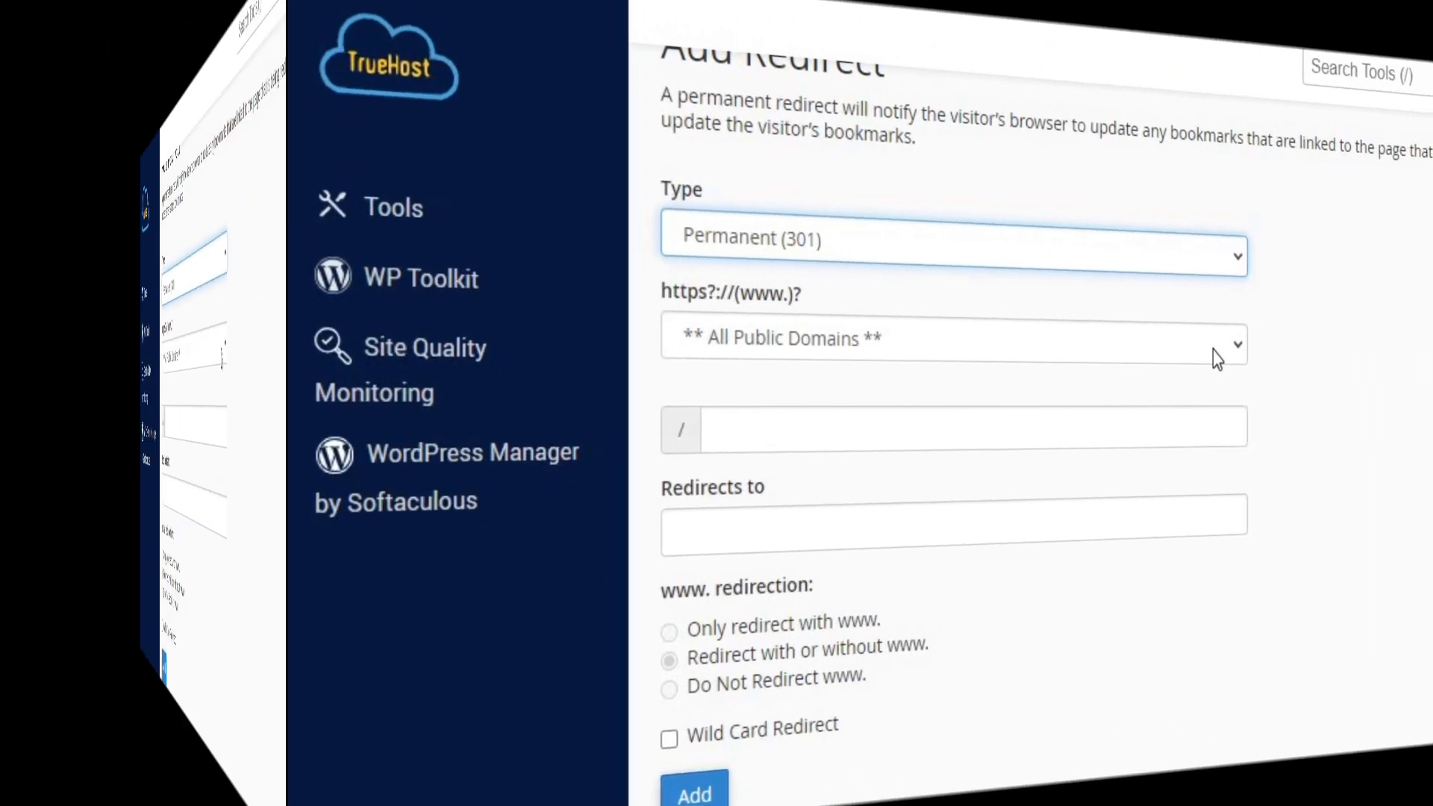
- Choose truehost.buzz as the domain that the redirect applies to
{"action": "left_click", "coordinate": [1003, 342]}
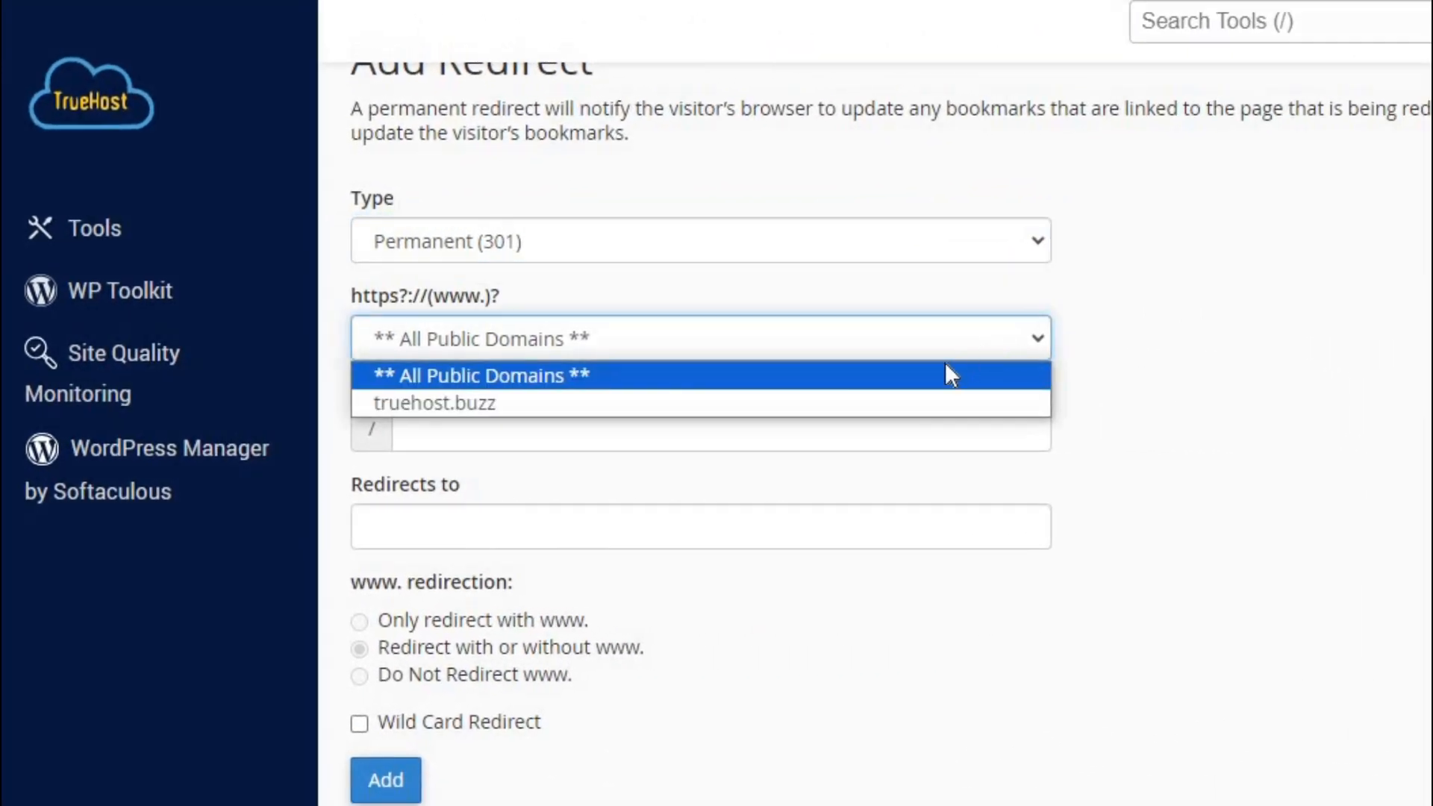
{"action": "left_click", "coordinate": [953, 404]}
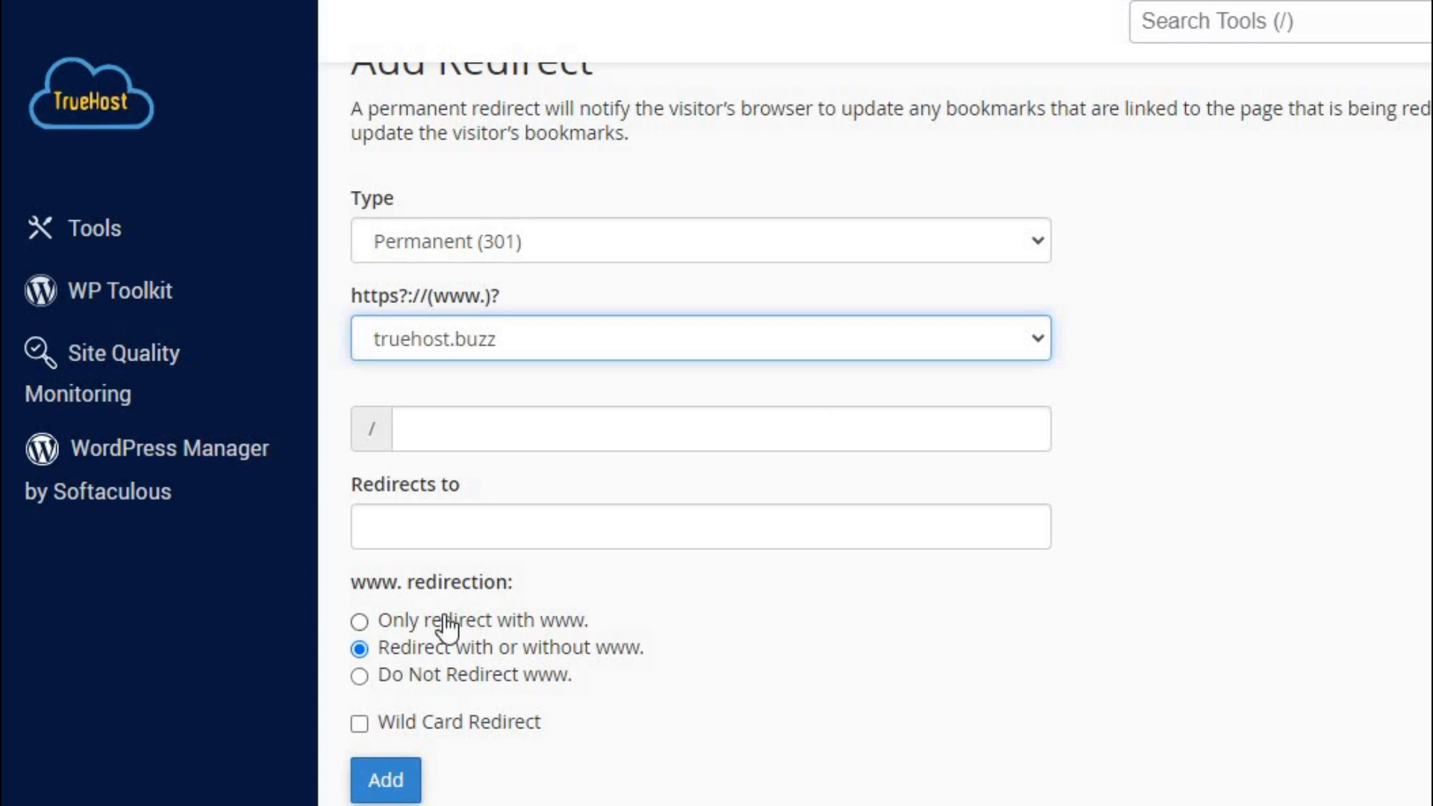
{"action": "left_click", "coordinate": [1039, 322]}
{"action": "left_click", "coordinate": [984, 379]}
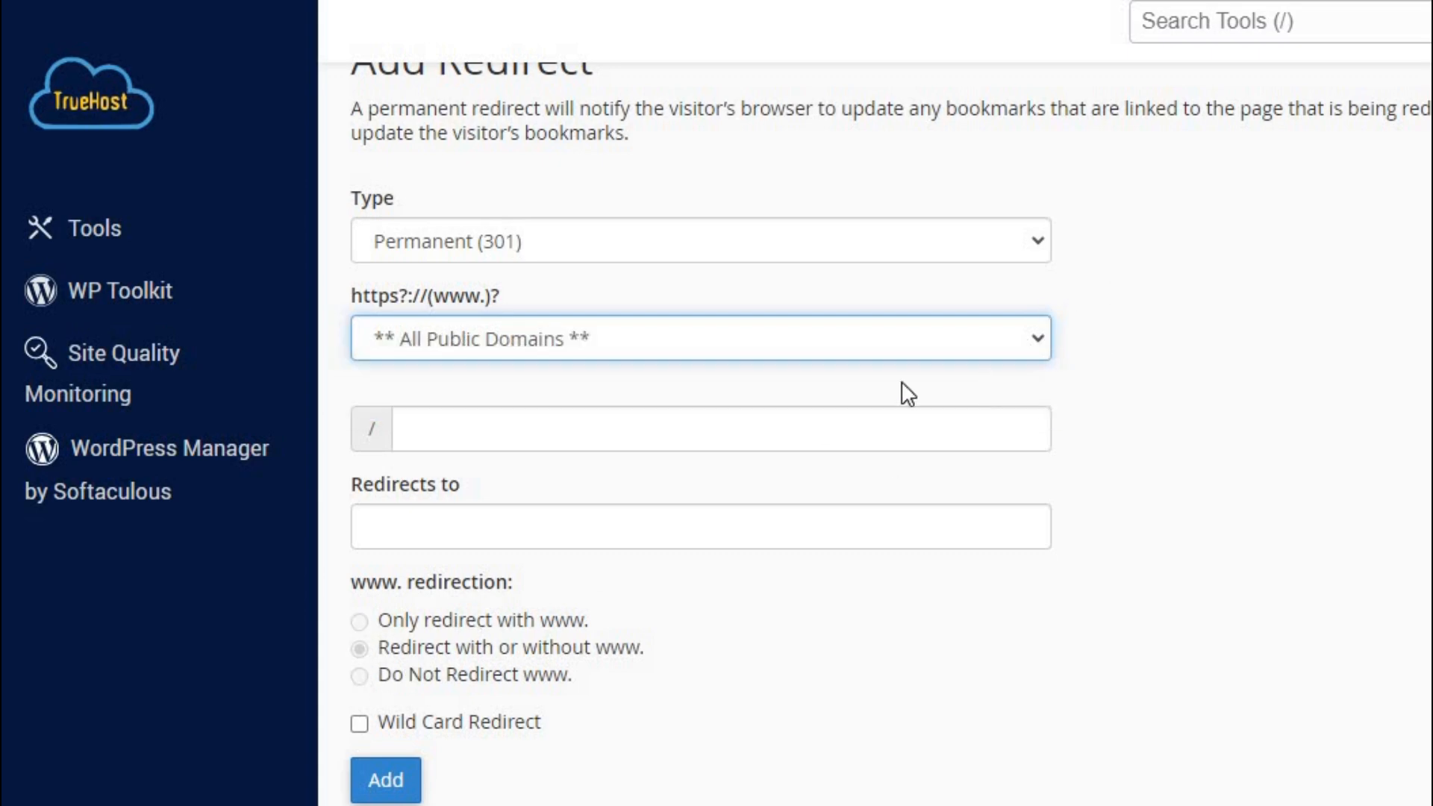
{"action": "left_click", "coordinate": [1027, 349]}
{"action": "left_click", "coordinate": [940, 404]}
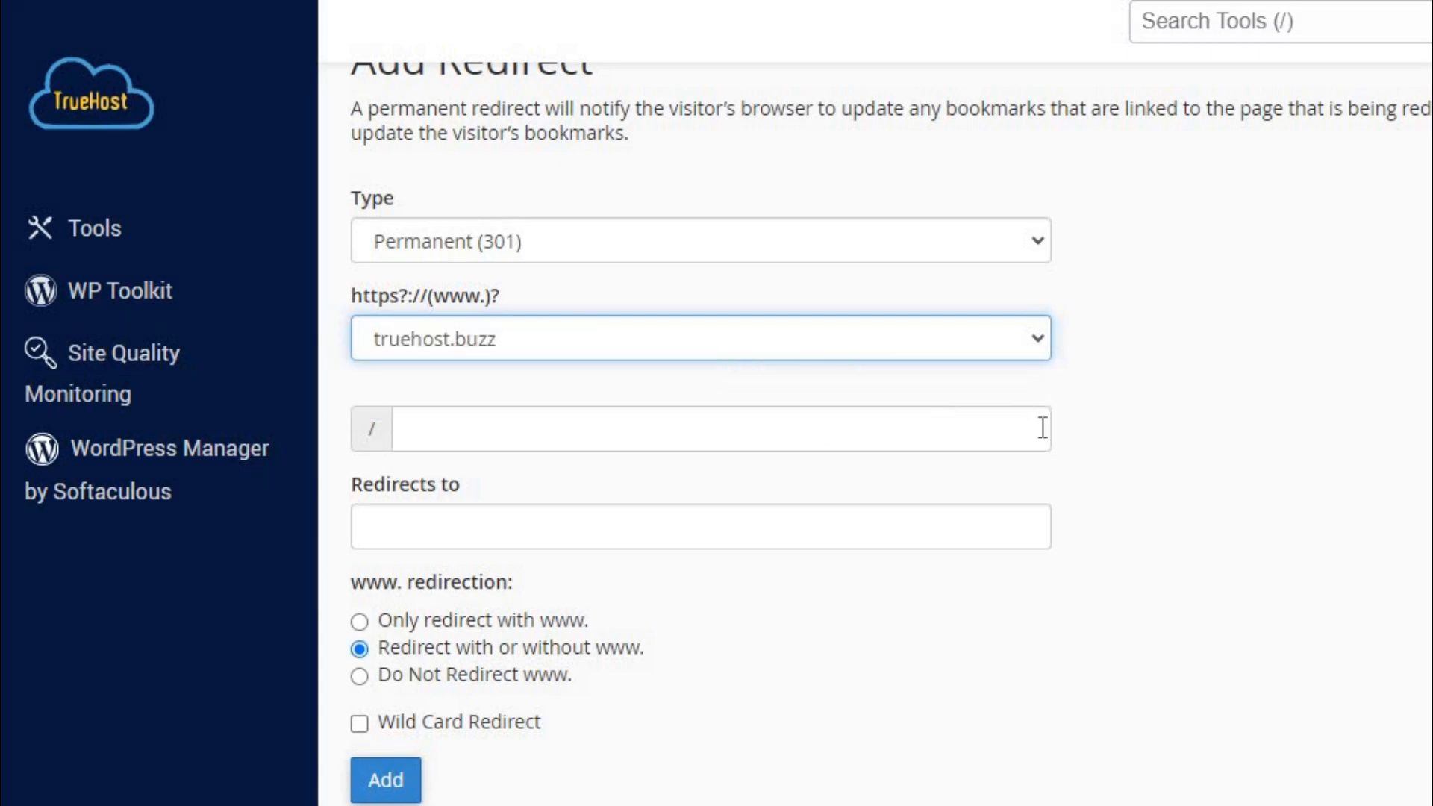
{"action": "scroll", "coordinate": [1043, 427], "scroll_direction": "down", "scroll_amount": 2}
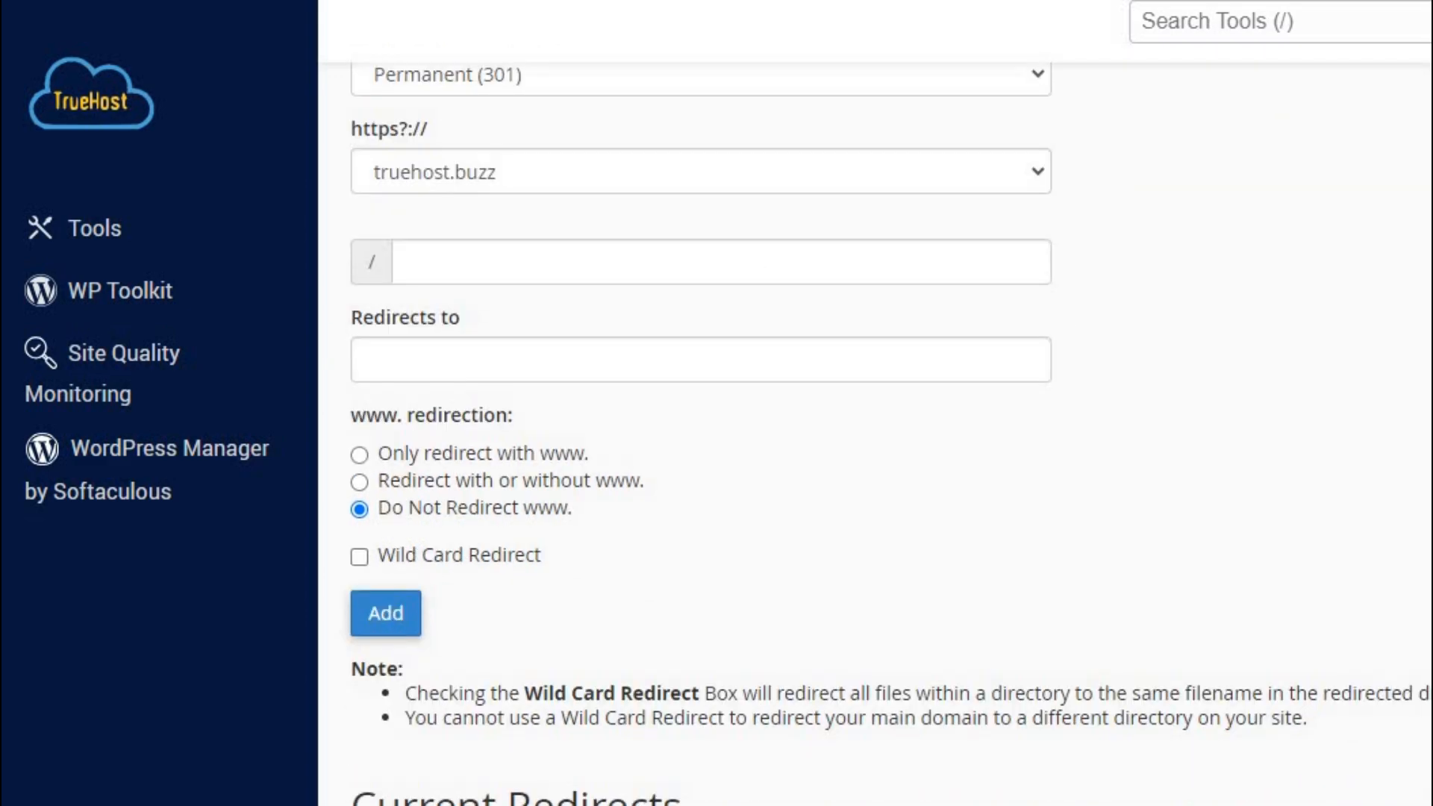
{"action": "left_click", "coordinate": [443, 262]}
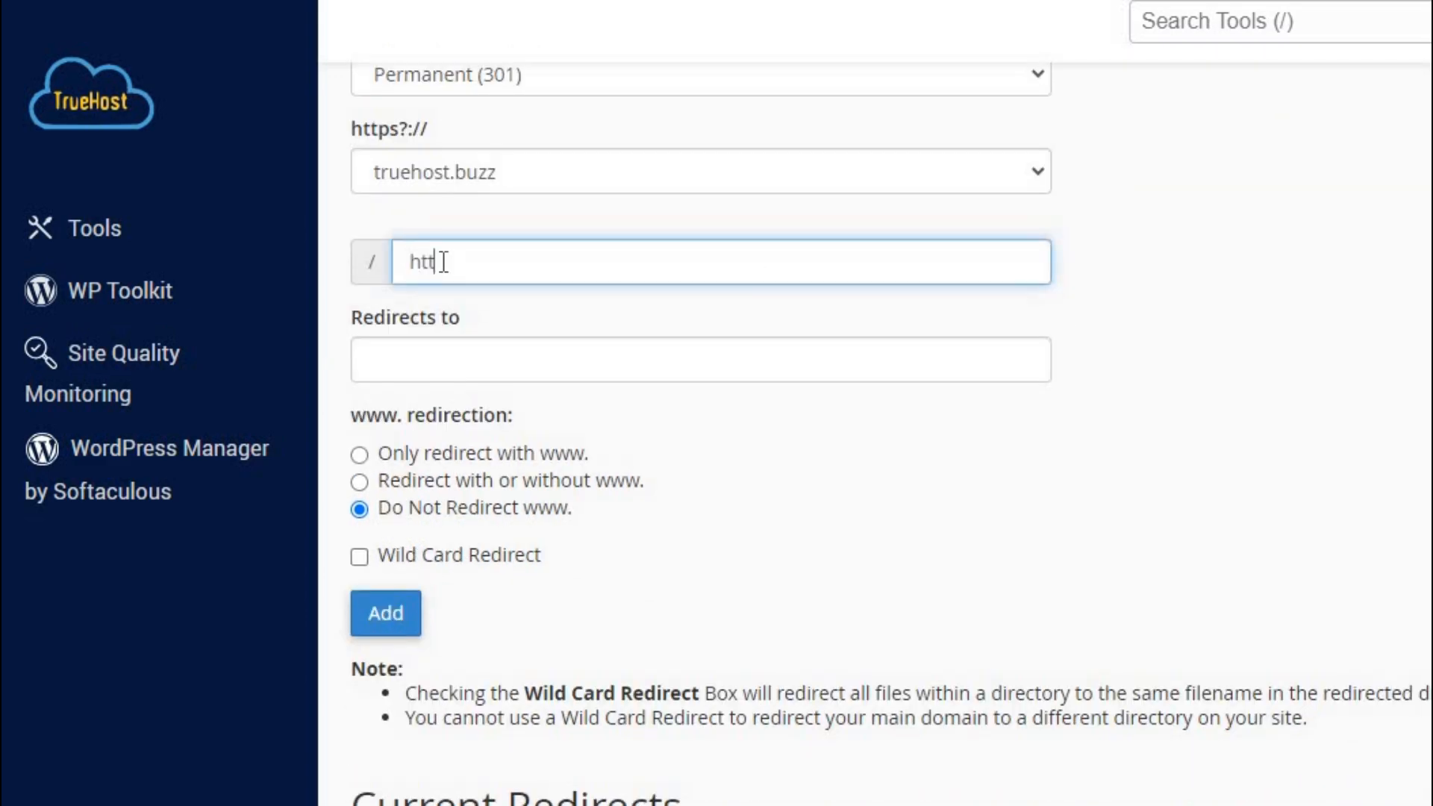
{"action": "left_click", "coordinate": [471, 350]}
{"action": "left_click", "coordinate": [559, 470]}
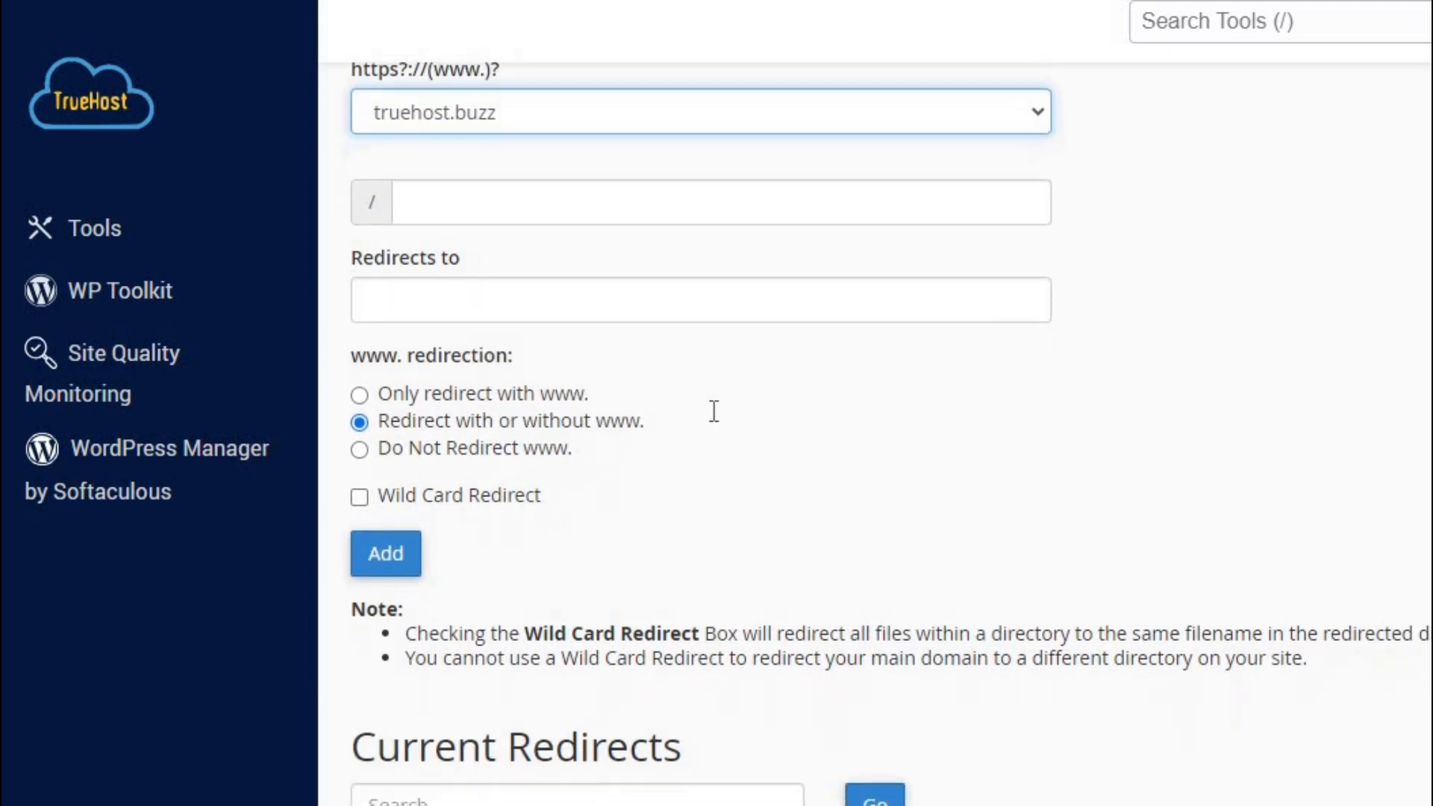
{"action": "scroll", "coordinate": [710, 410], "scroll_direction": "down", "scroll_amount": 1}
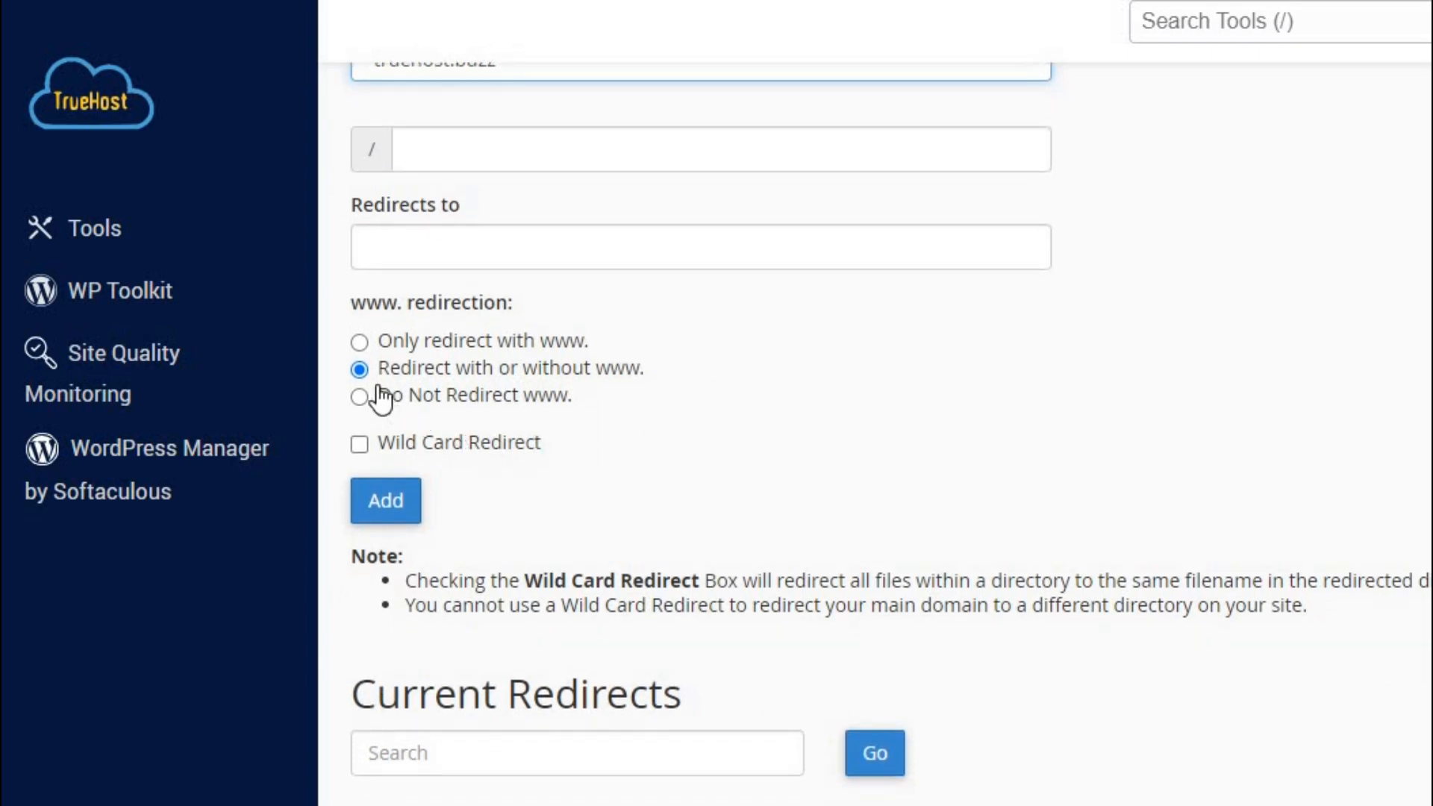
{"action": "left_click", "coordinate": [360, 343]}
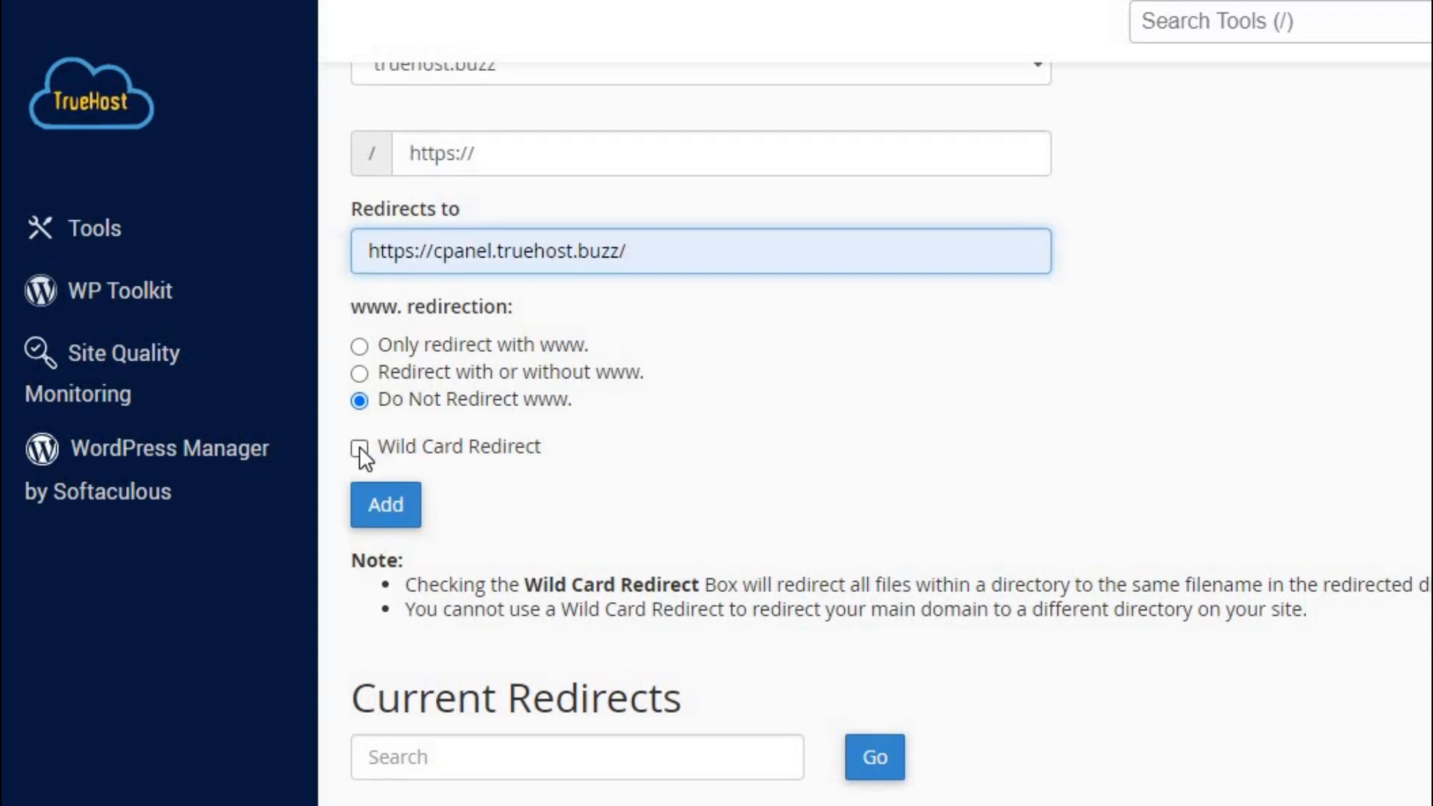
{"action": "left_click", "coordinate": [359, 446]}
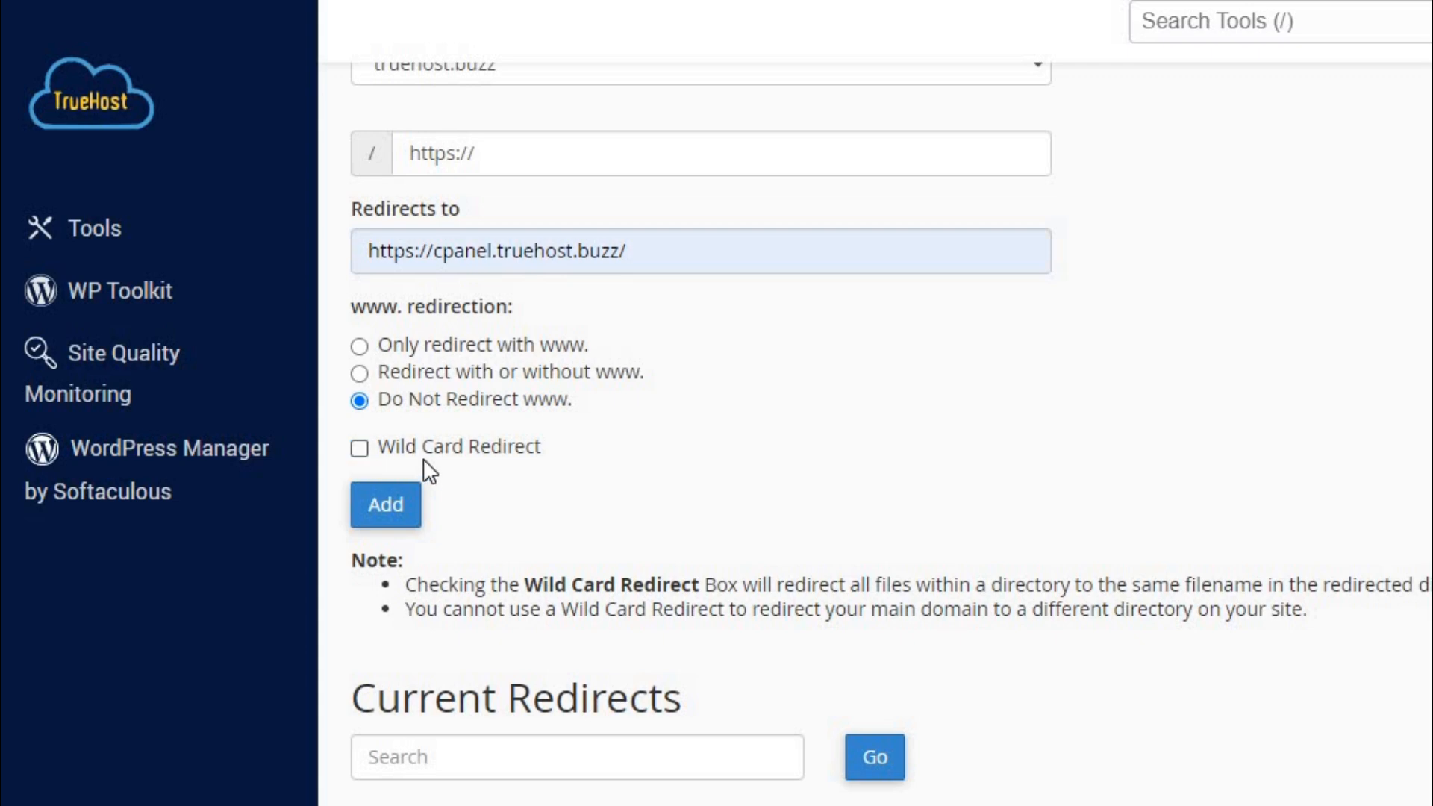
{"action": "left_click", "coordinate": [386, 506]}
{"action": "scroll", "coordinate": [480, 557], "scroll_direction": "down", "scroll_amount": 3}
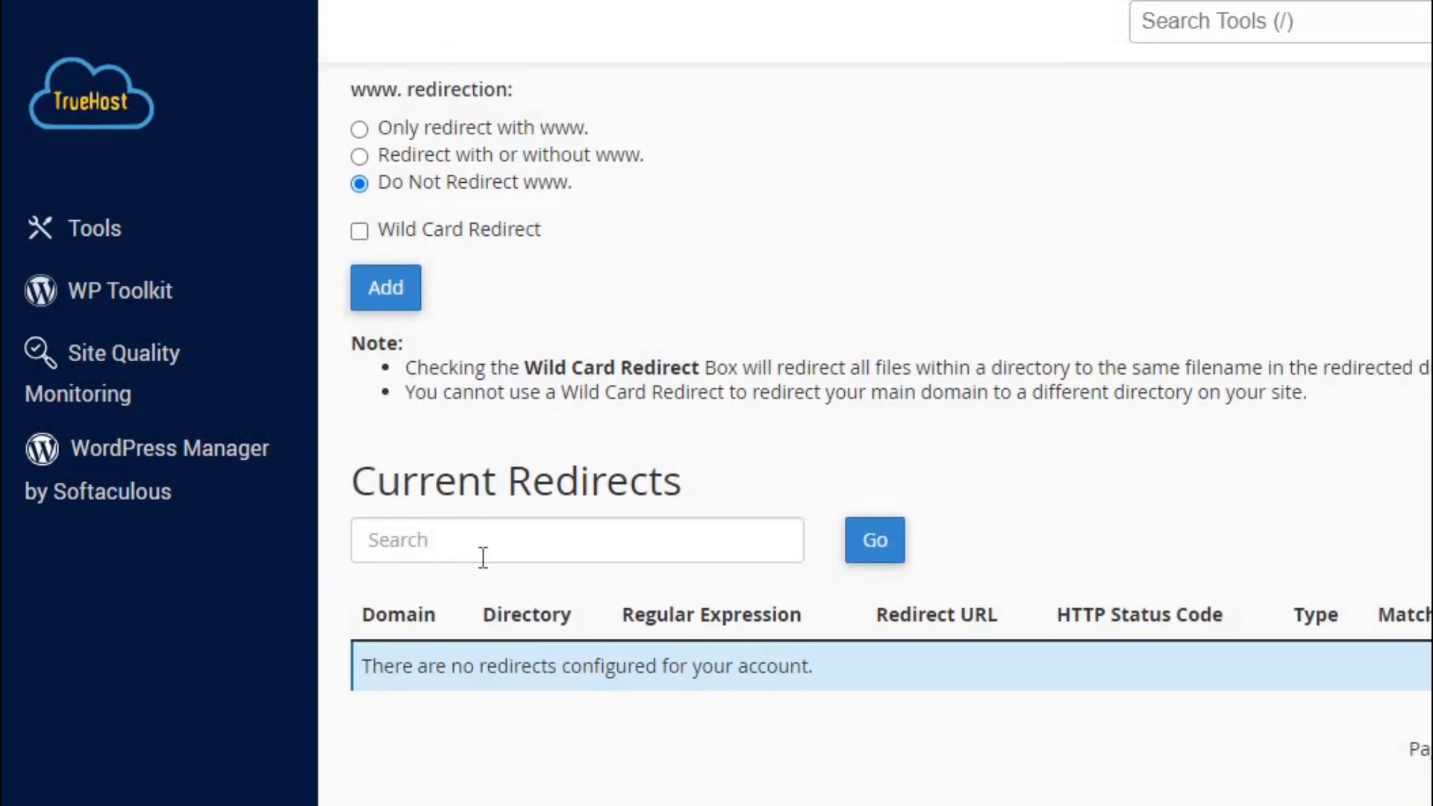
- Open the Raw Access tool from the Metrics section of the hosting tools
{"action": "scroll", "coordinate": [483, 556], "scroll_direction": "down", "scroll_amount": 1}
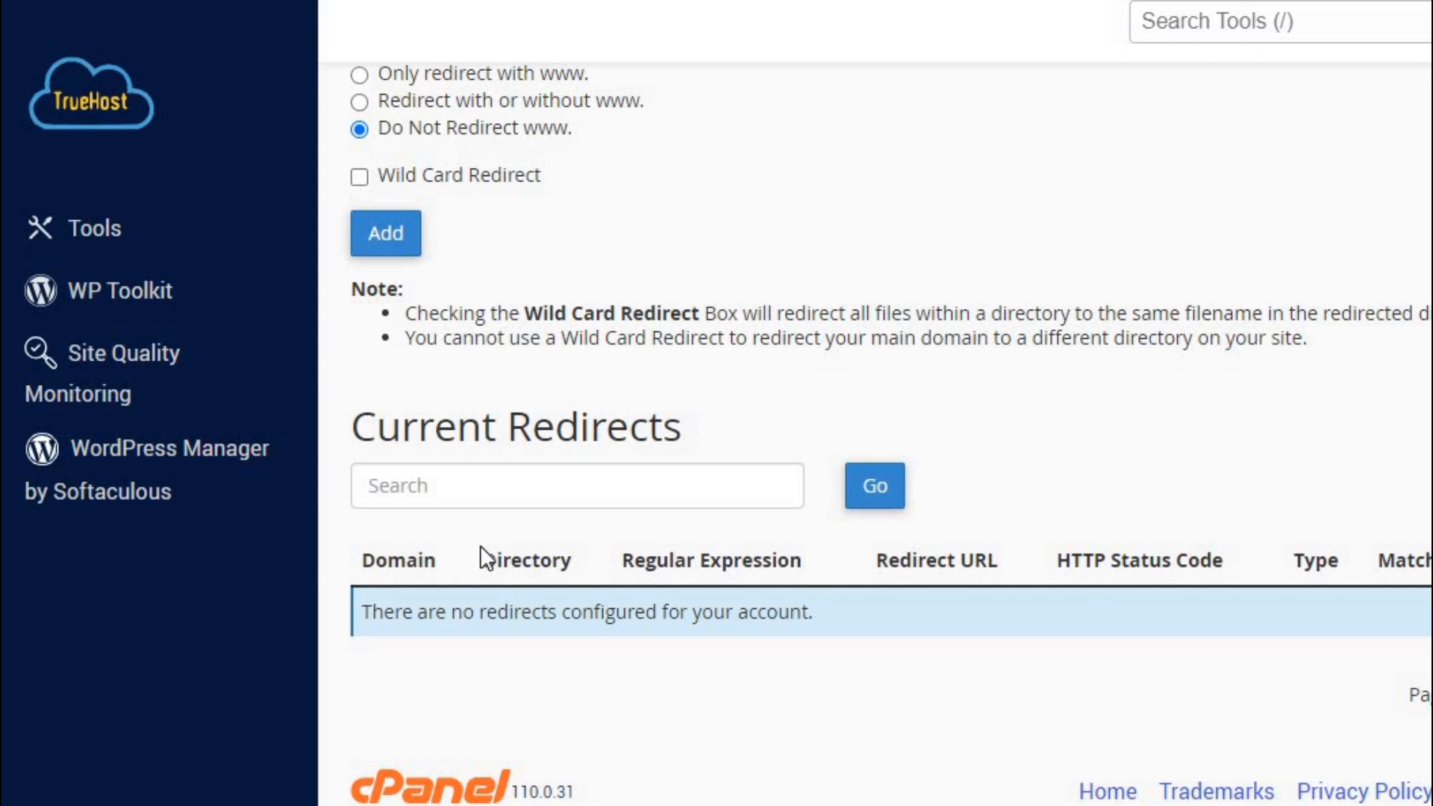
{"action": "scroll", "coordinate": [481, 545], "scroll_direction": "up", "scroll_amount": 3}
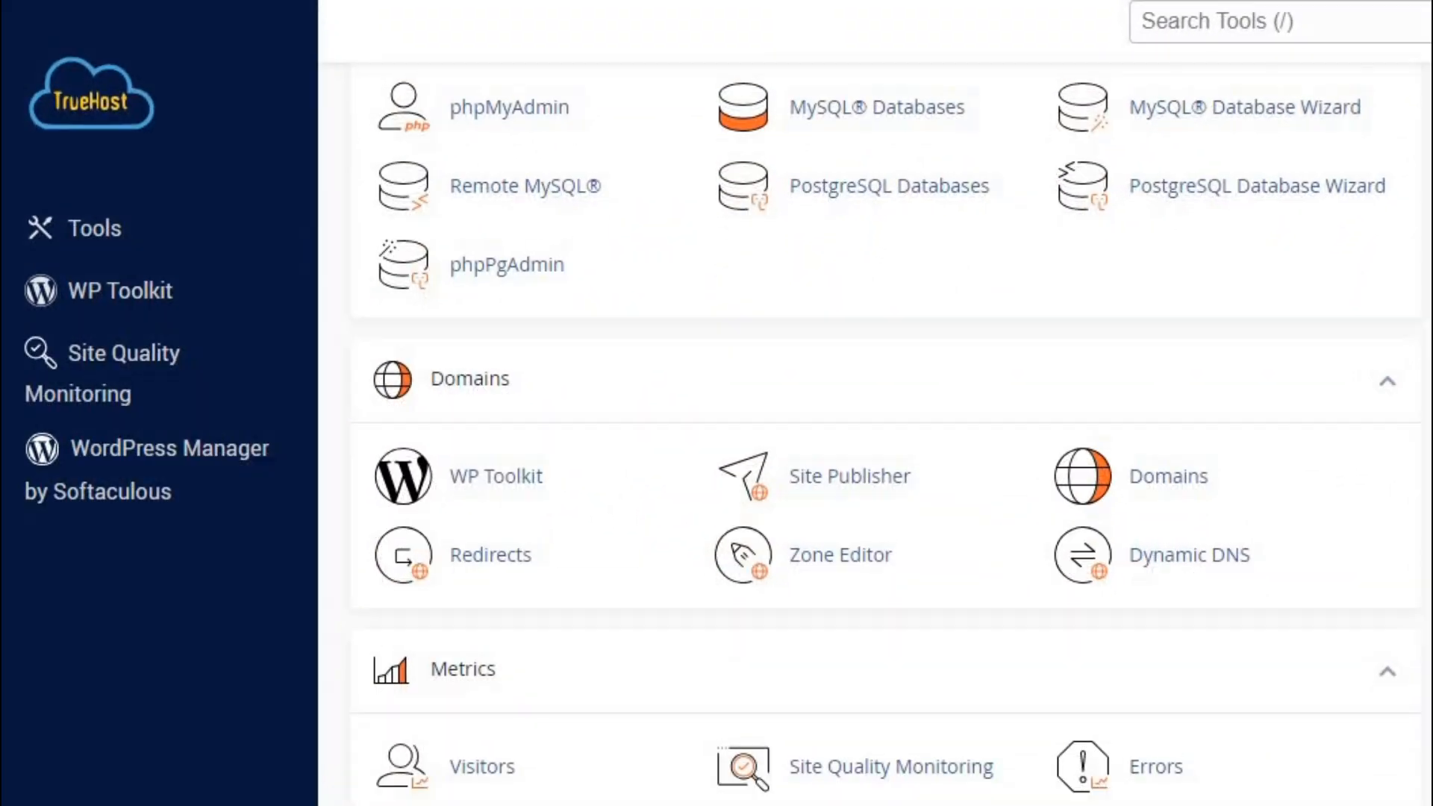
{"action": "scroll", "coordinate": [980, 624], "scroll_direction": "down", "scroll_amount": 2}
{"action": "scroll", "coordinate": [979, 621], "scroll_direction": "down", "scroll_amount": 5}
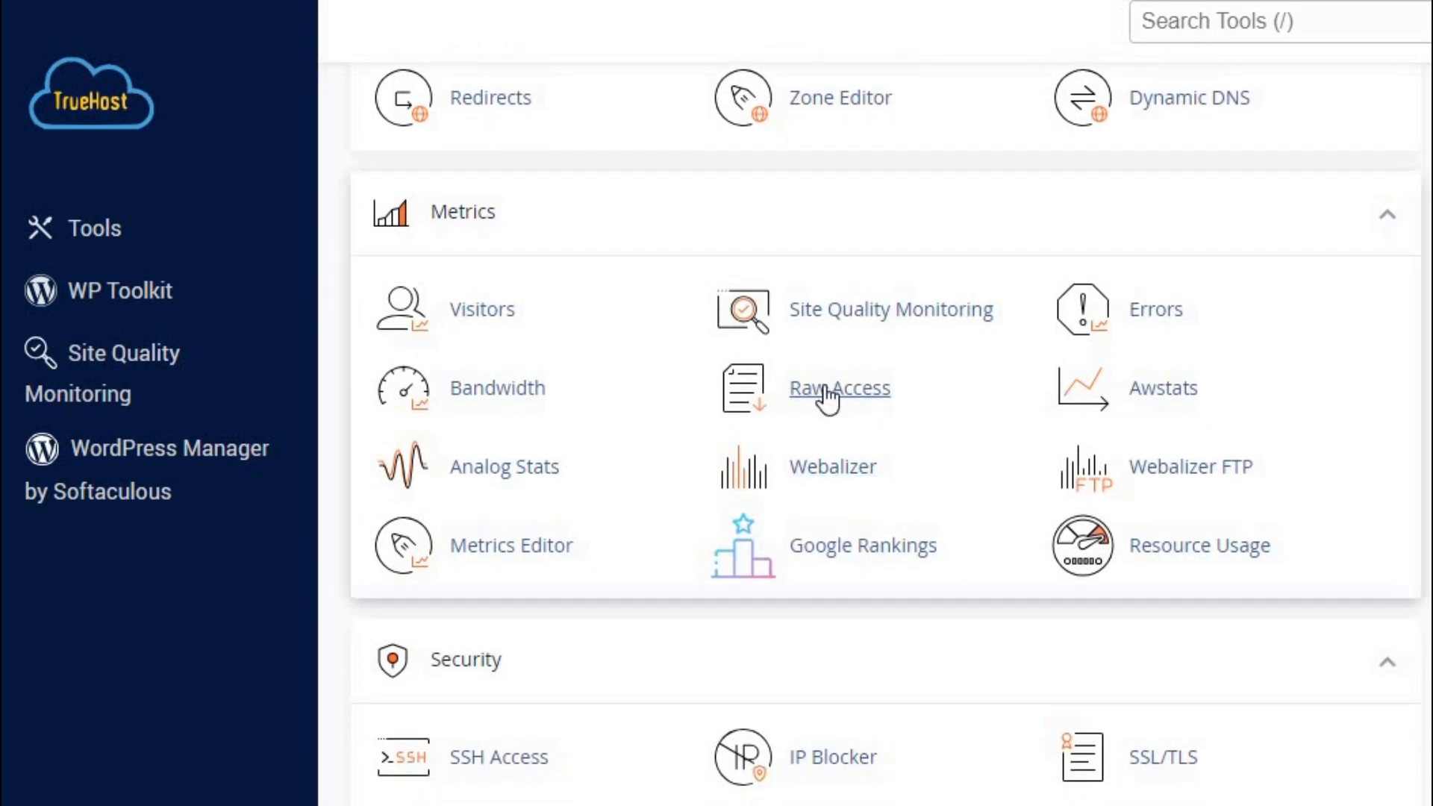
{"action": "left_click", "coordinate": [826, 396]}
- Download the current raw access log for truehost.buzz (SSL)
{"action": "scroll", "coordinate": [729, 449], "scroll_direction": "down", "scroll_amount": 5}
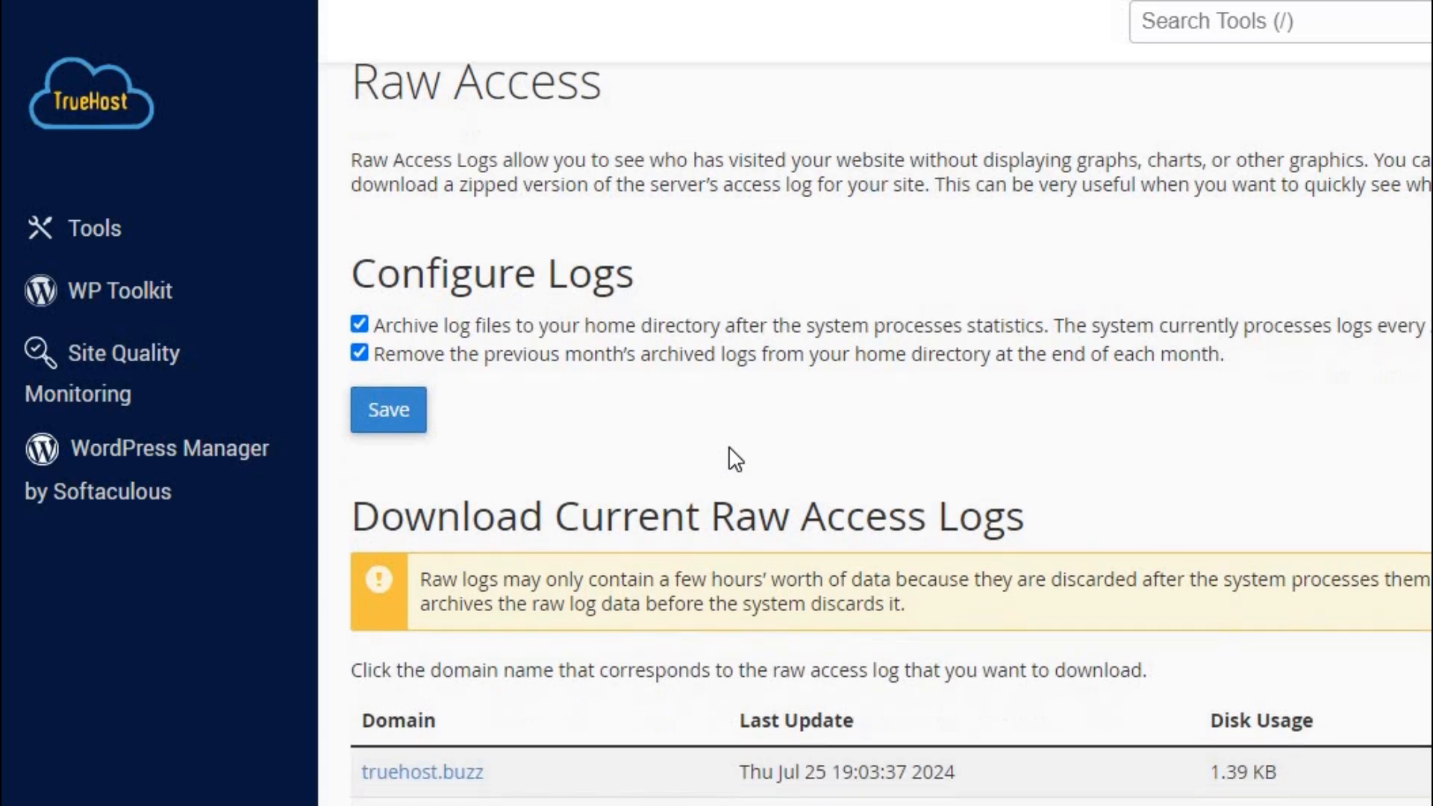
{"action": "scroll", "coordinate": [728, 446], "scroll_direction": "down", "scroll_amount": 1}
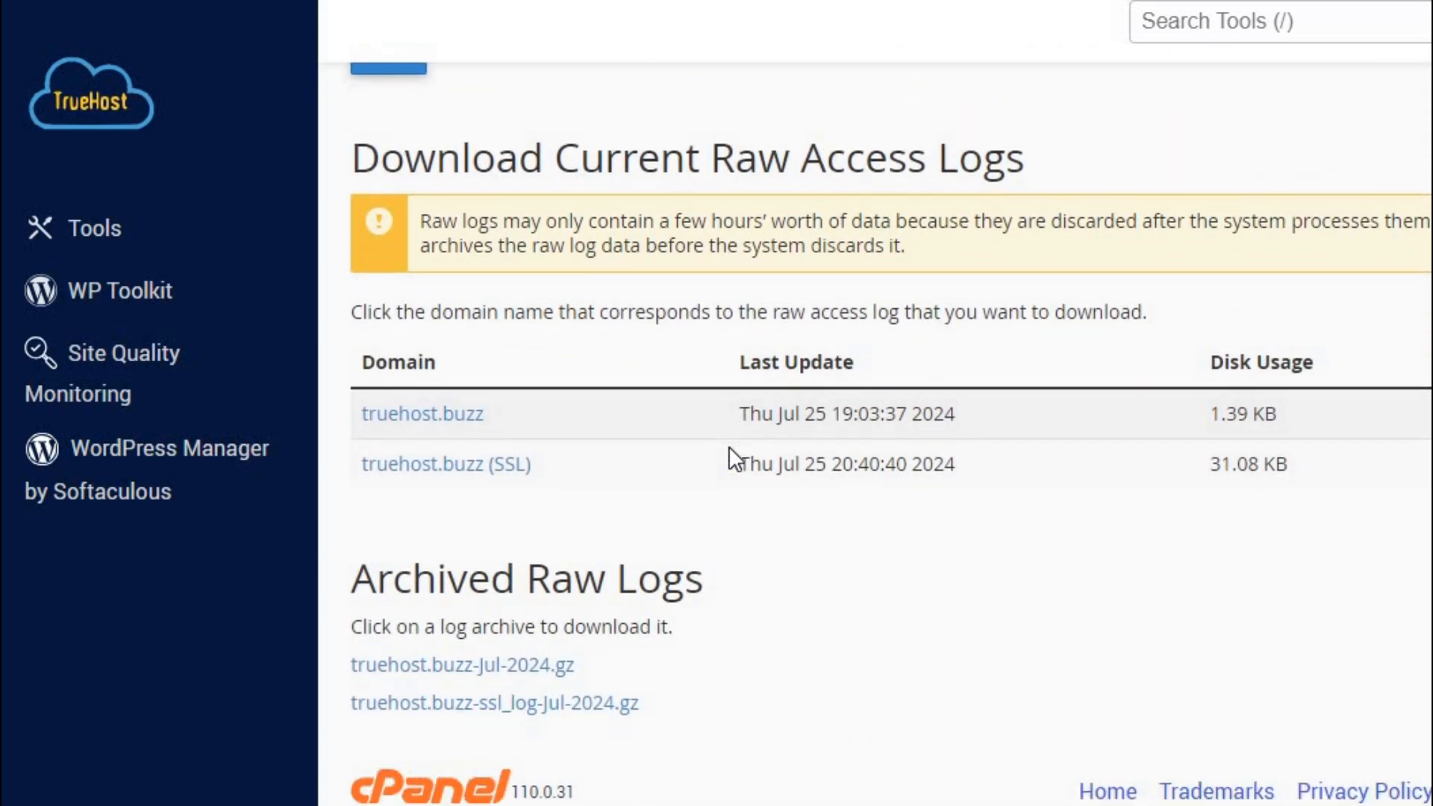
{"action": "left_click", "coordinate": [460, 457]}
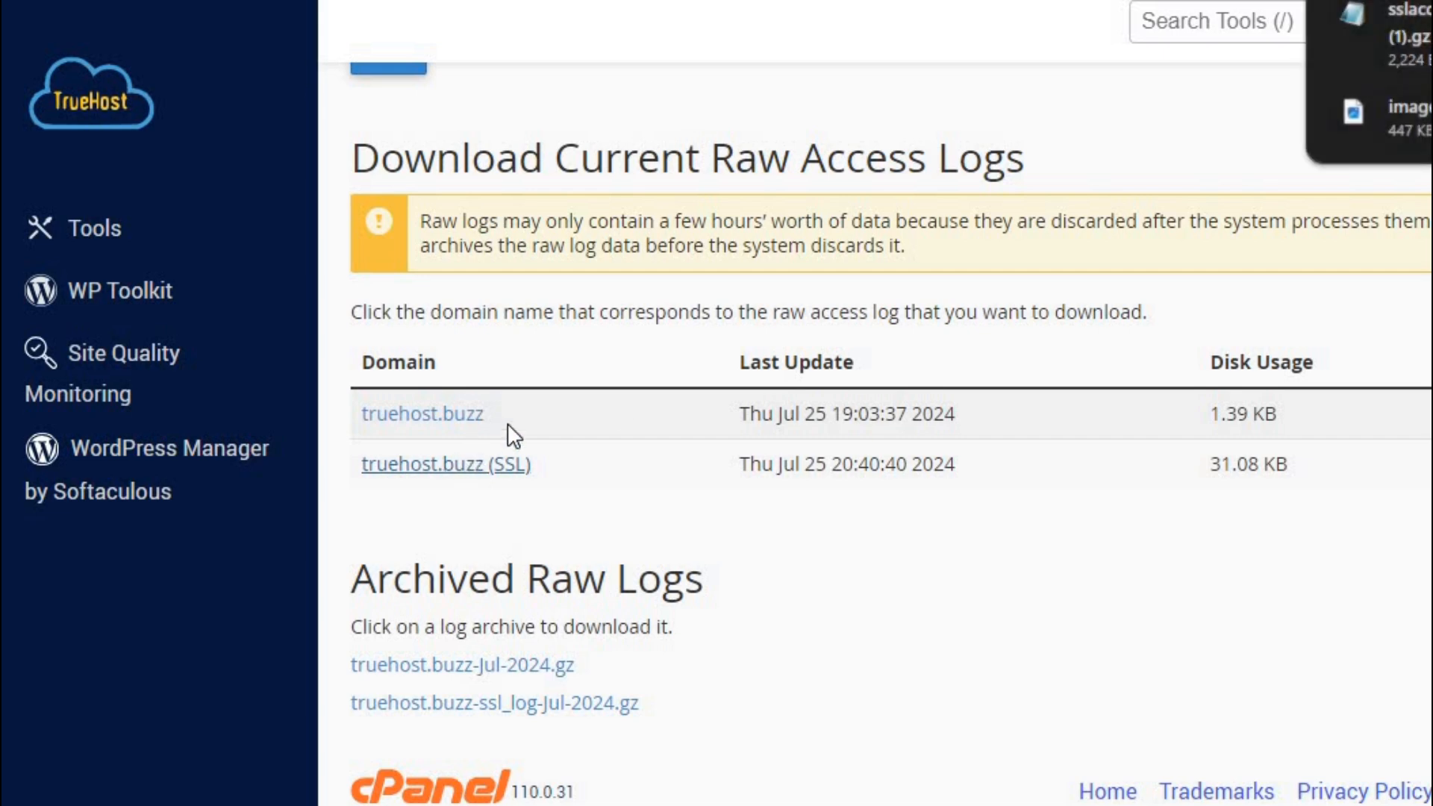
- Open the downloaded SSL access log archive and examine the truehost log's request entries and status codes in Notepad
{"action": "left_click", "coordinate": [1398, 26]}
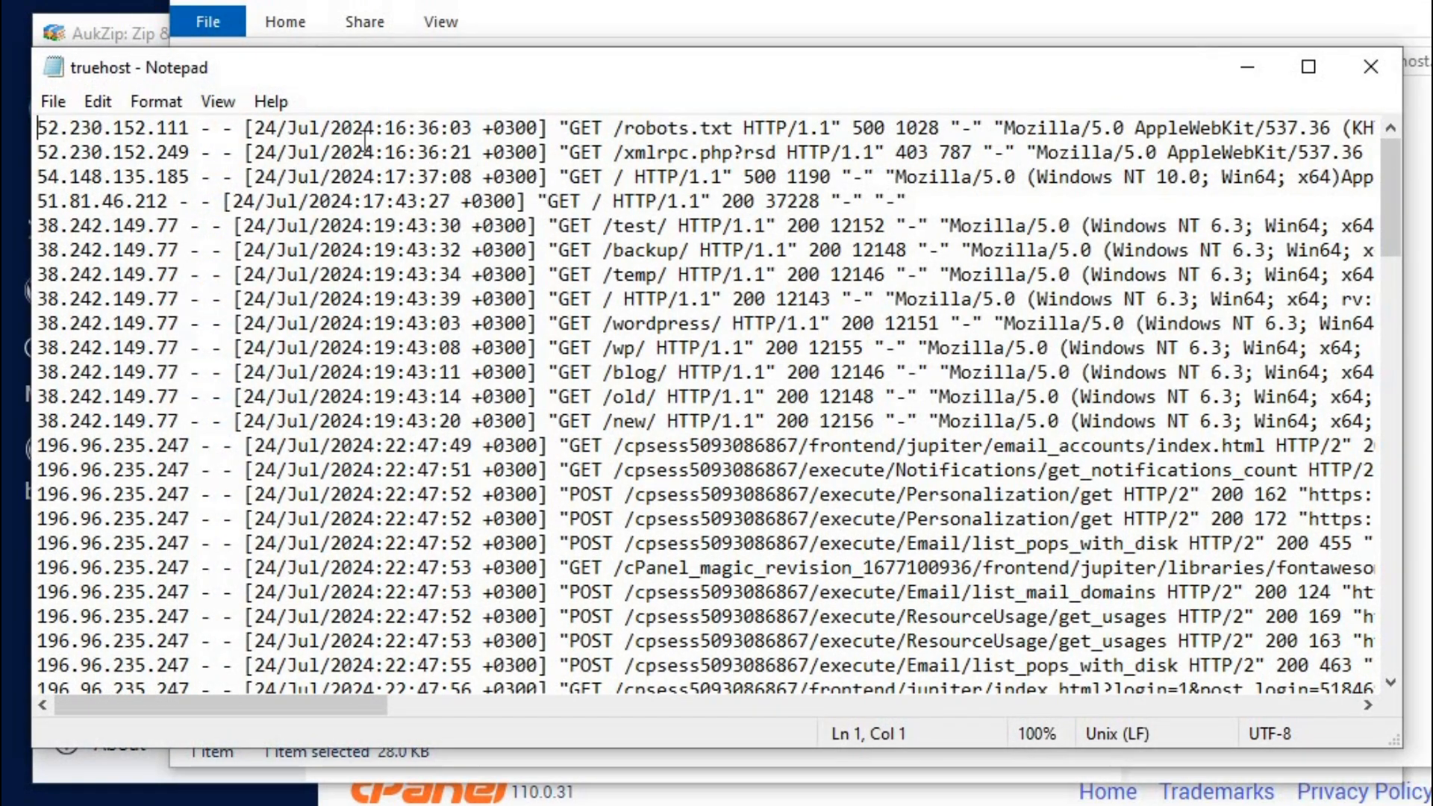
{"action": "scroll", "coordinate": [365, 265], "scroll_direction": "down", "scroll_amount": 20}
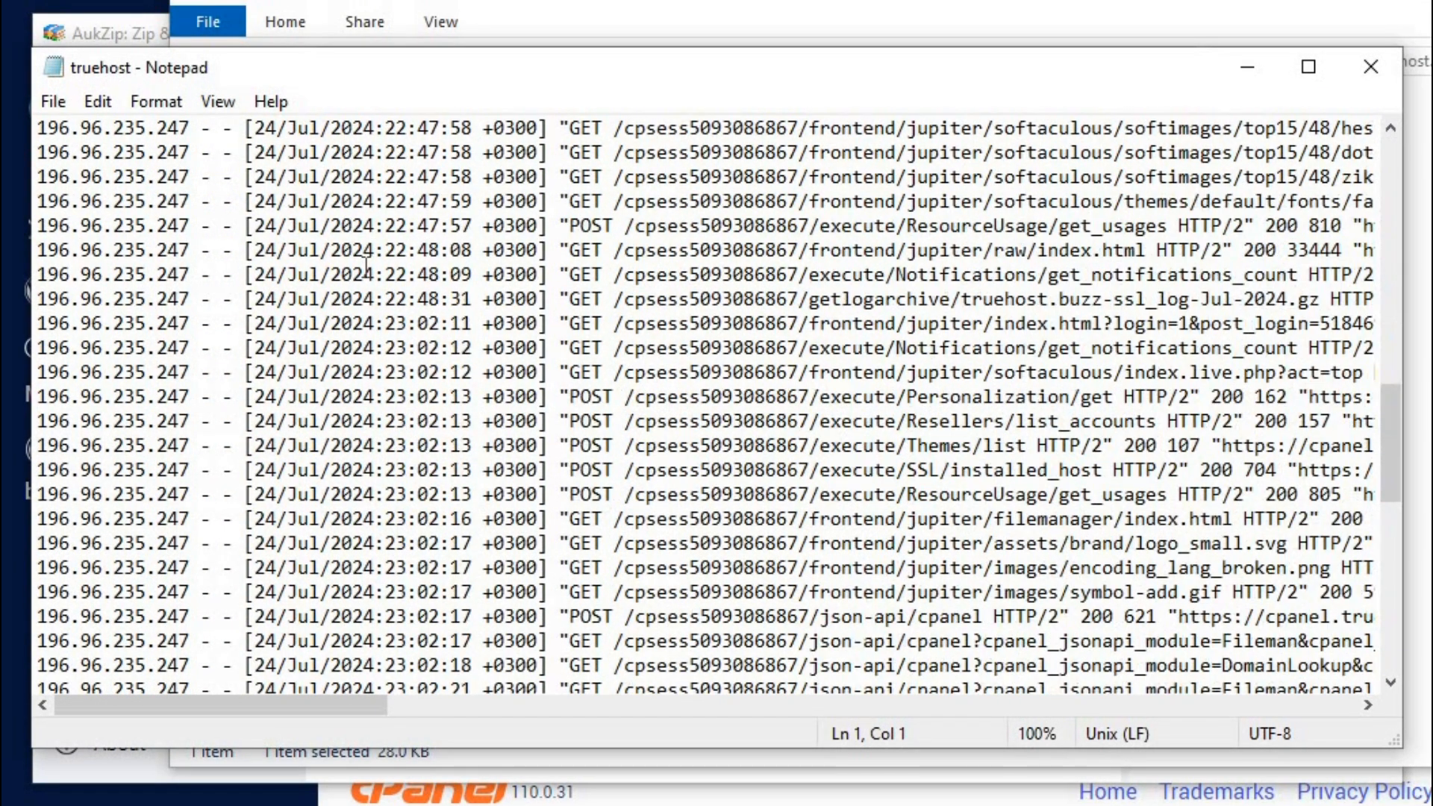
{"action": "scroll", "coordinate": [365, 265], "scroll_direction": "up", "scroll_amount": 20}
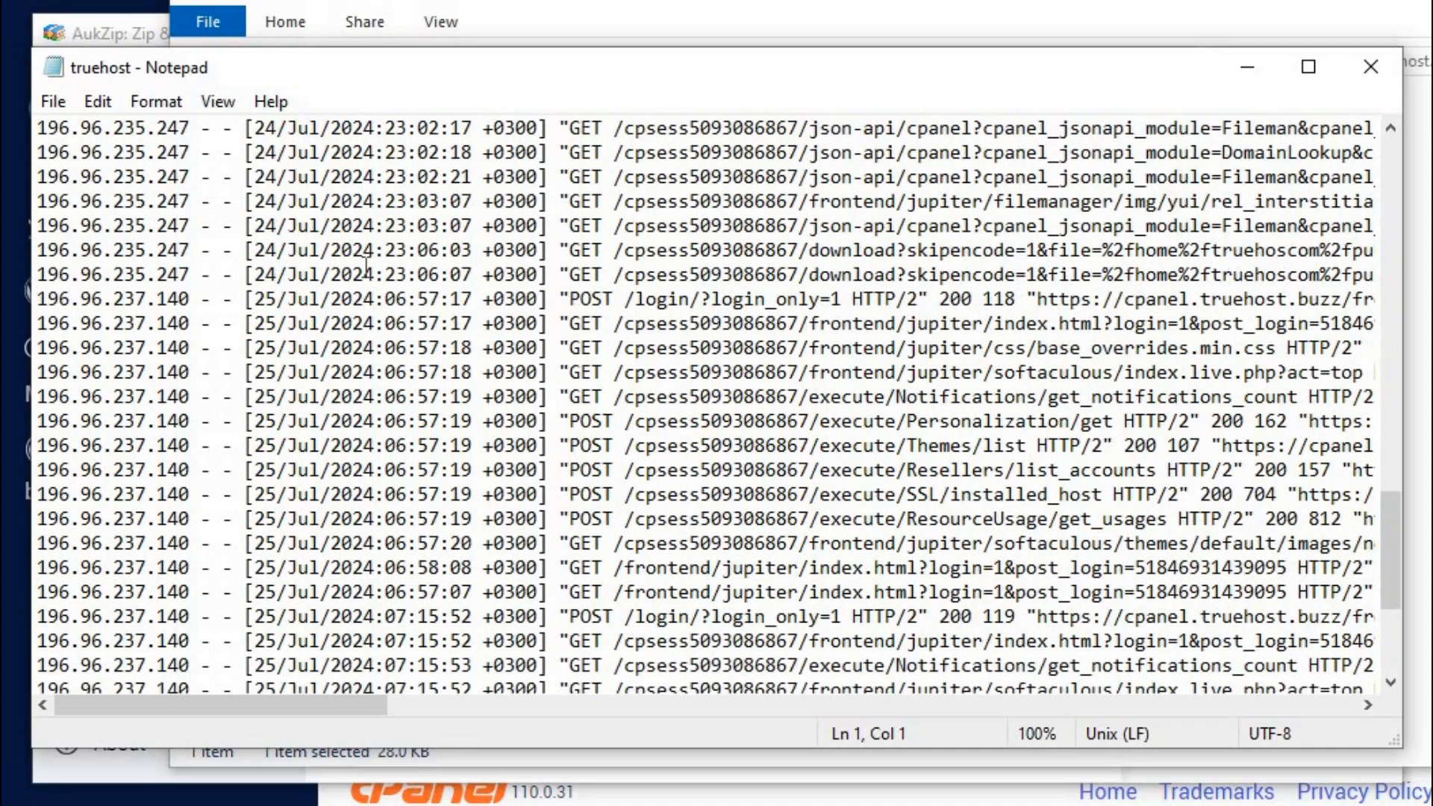